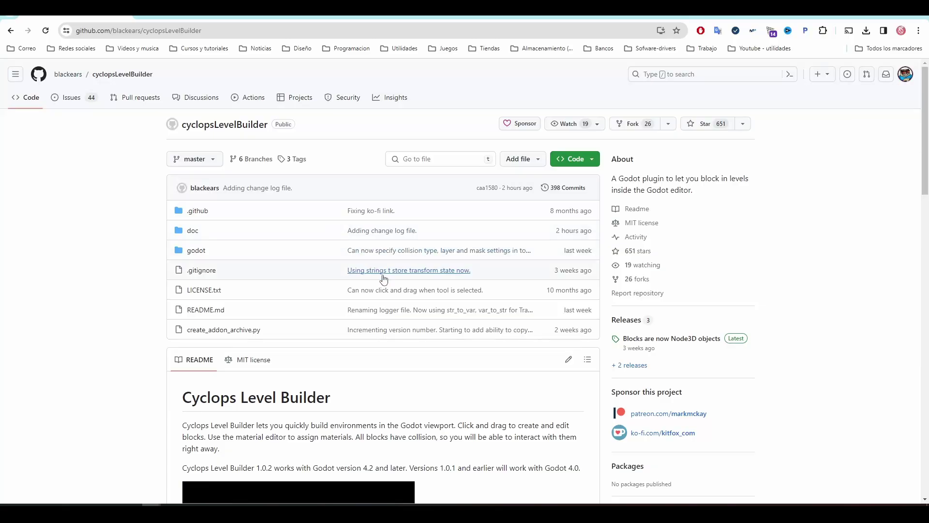
Scroll the cyclopsLevelBuilder README down to its Installation section
scroll(555, 326, "down", 5)
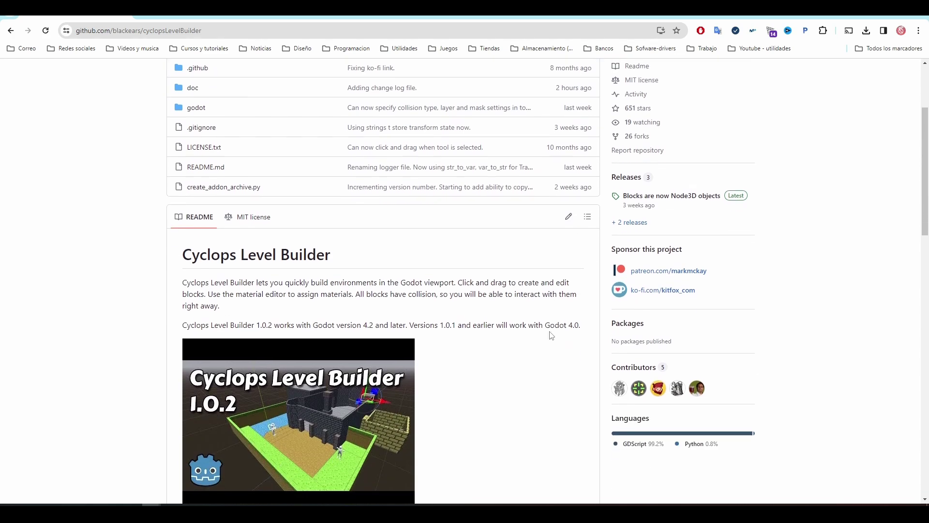
scroll(359, 235, "down", 2)
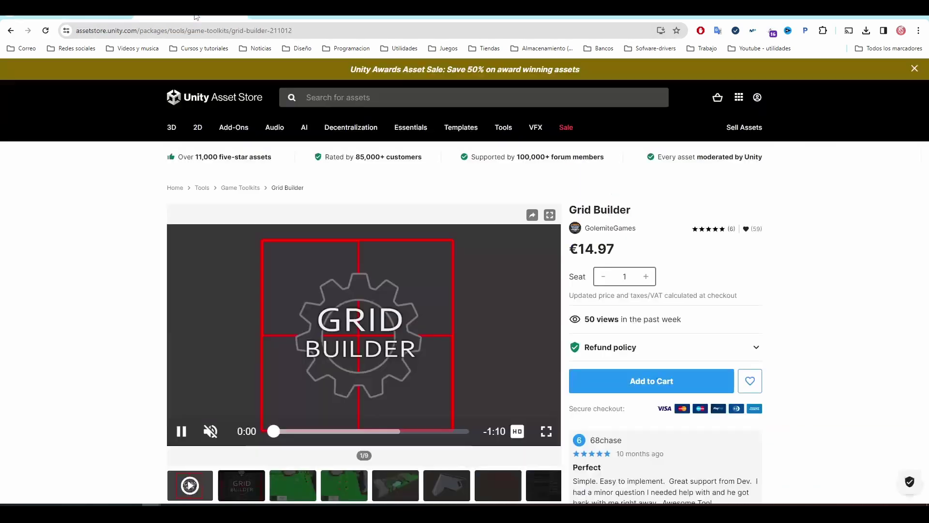
scroll(458, 387, "down", 4)
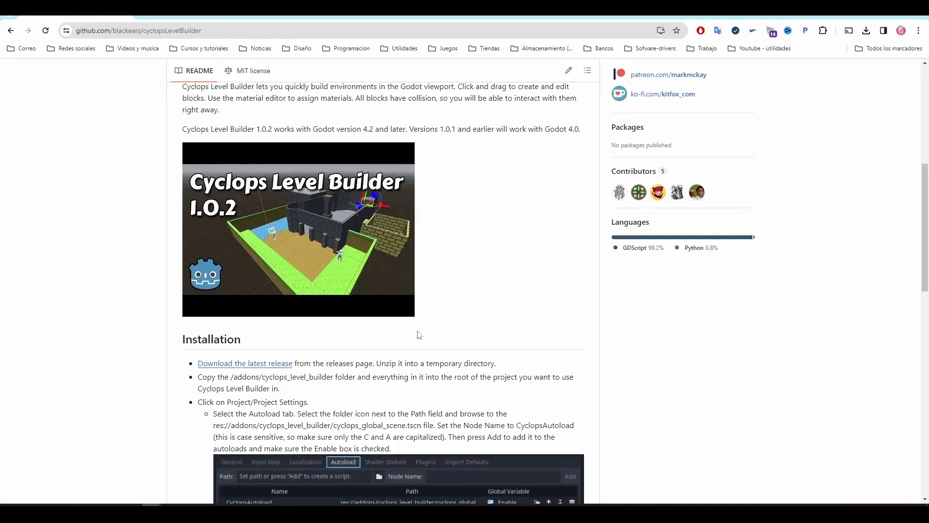
Skim the Installation and Upgrading notes, then minimize Chrome to bring up the Godot editor
scroll(610, 349, "down", 4)
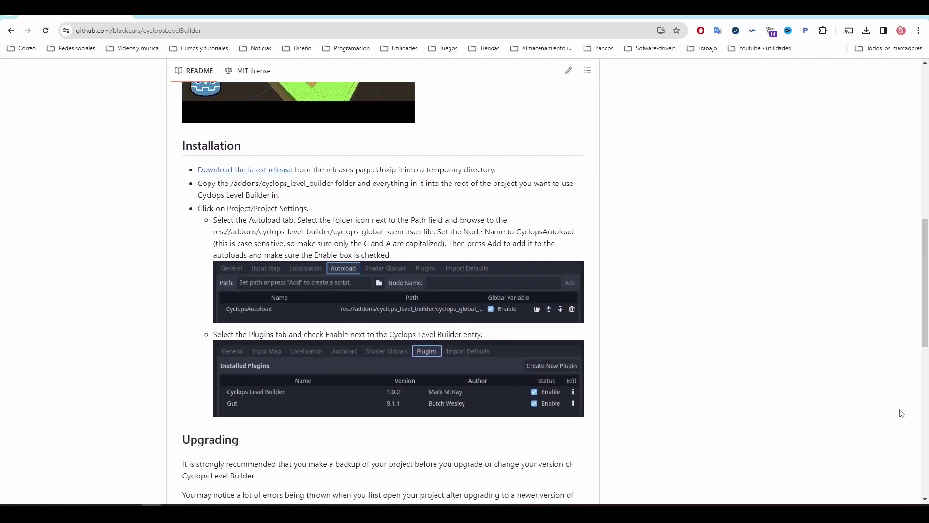
scroll(764, 366, "down", 4)
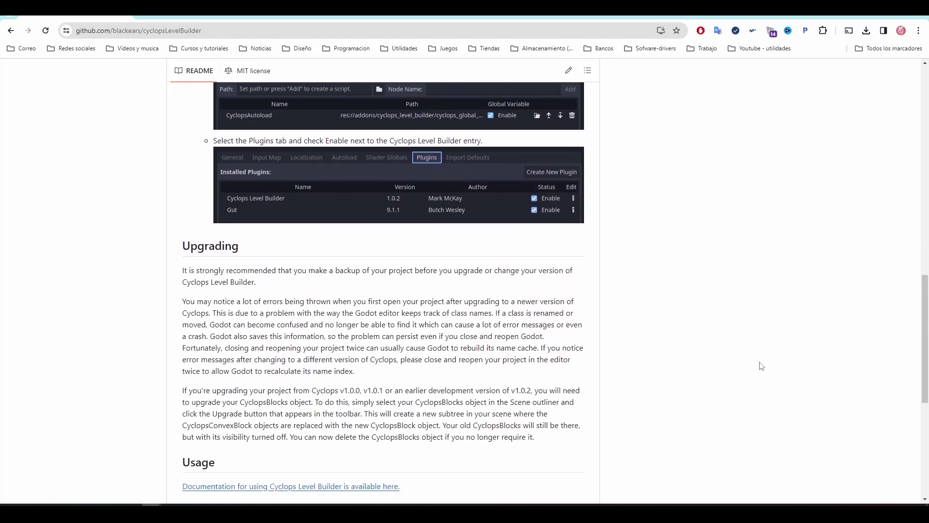
scroll(761, 367, "up", 2)
scroll(762, 362, "up", 3)
scroll(762, 358, "up", 1)
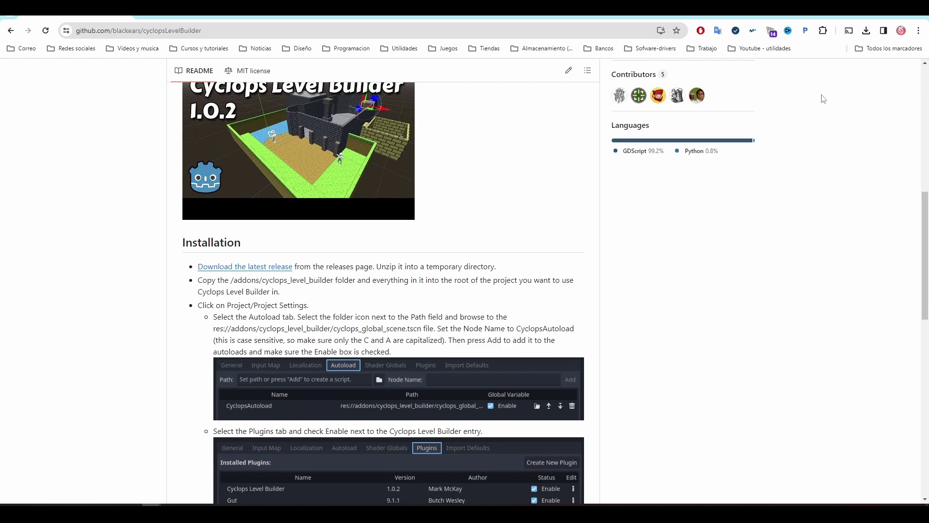
left_click(876, 22)
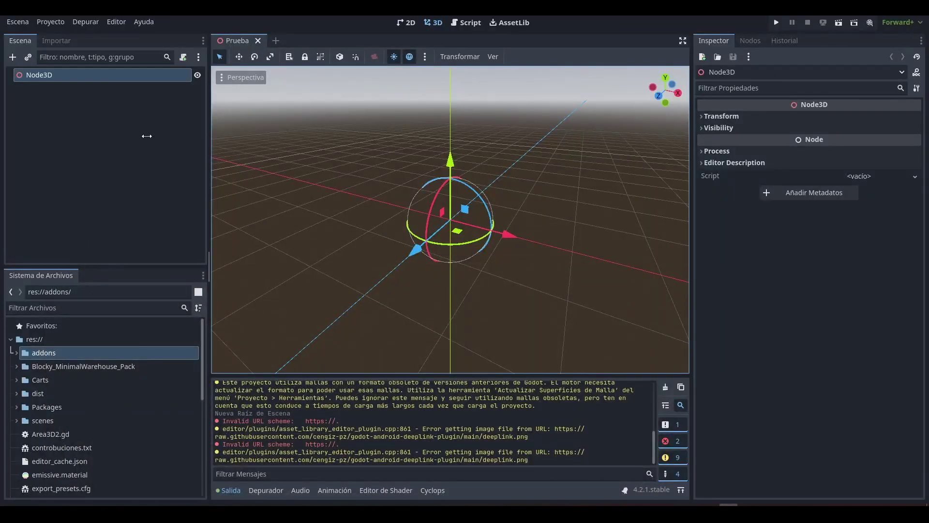
Switch the Prueba scene's 3D viewport to the top orthogonal view and zoom out
right_click(30, 77)
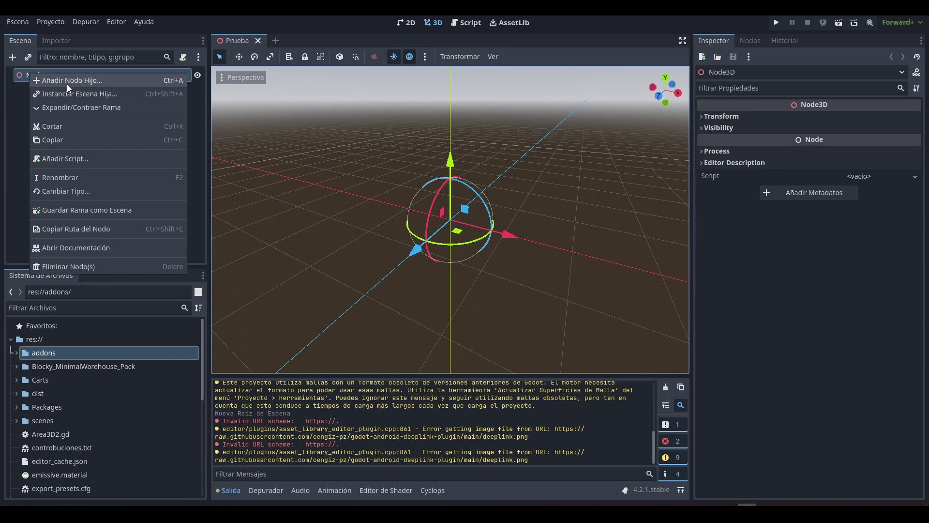
left_click(655, 81)
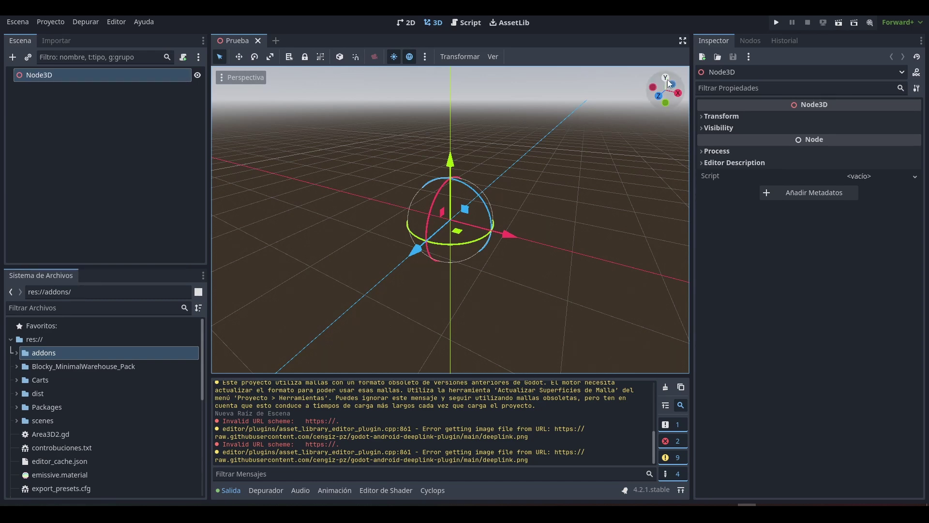
left_click(665, 78)
scroll(502, 199, "down", 5)
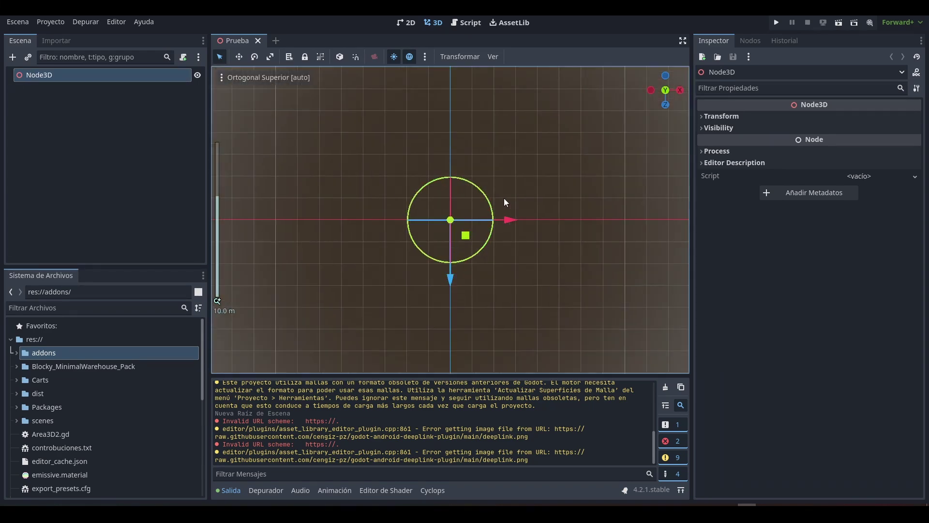
Draw Block_0 horizontal, Block_1 vertical downward and Block_2 horizontal leftward in a zigzag
left_click_drag(309, 211, 590, 264)
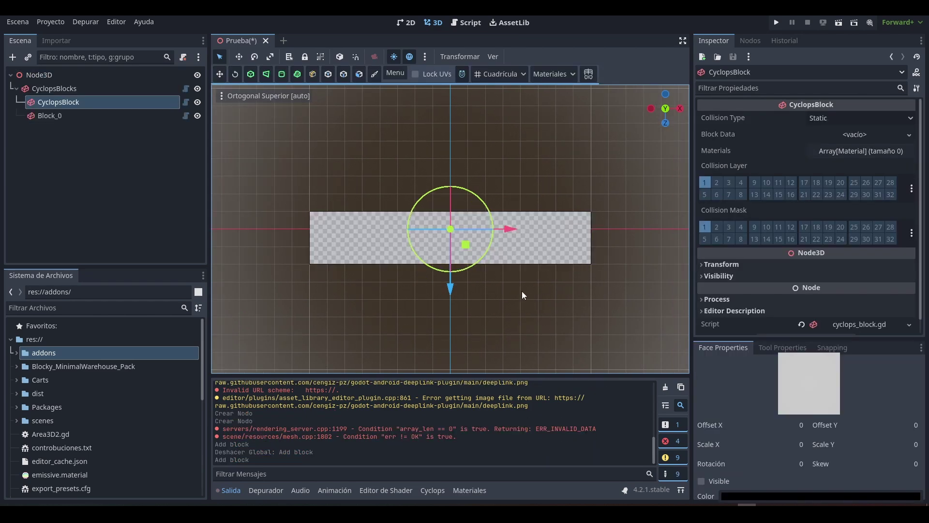
scroll(503, 234, "down", 6)
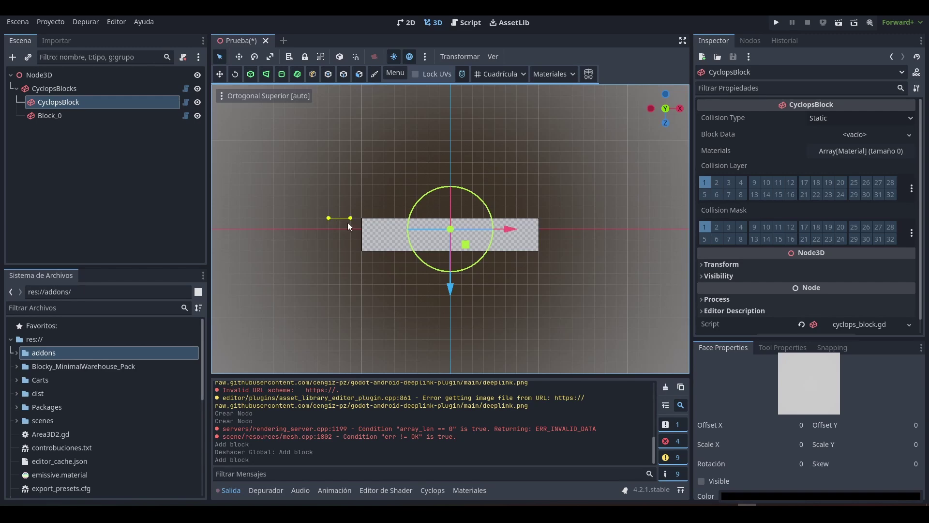
left_click(363, 317)
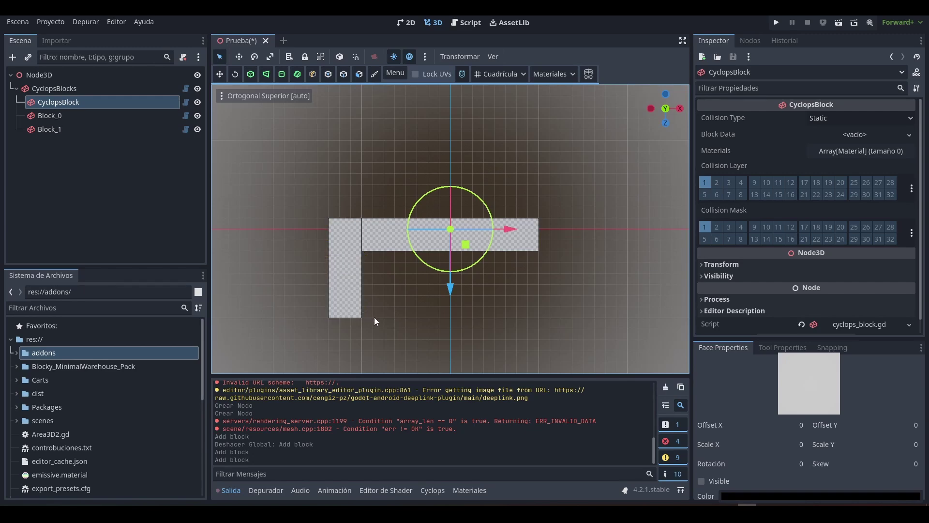
middle_click_drag(373, 317, 452, 274)
left_click(666, 108)
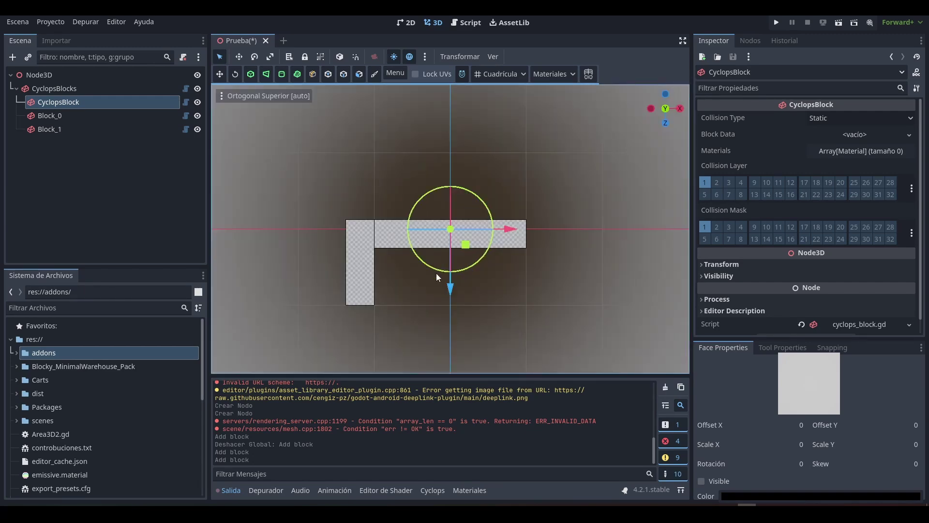
middle_click_drag(412, 297, 534, 230, "shift")
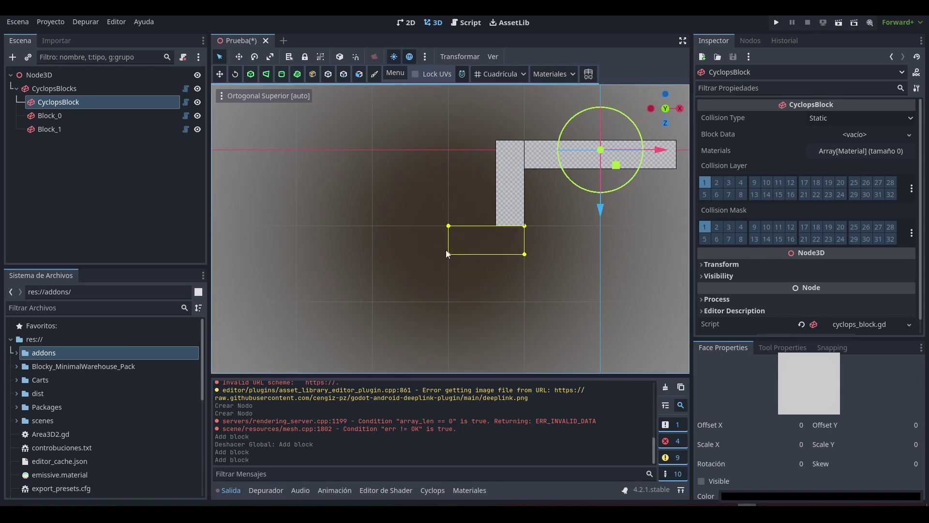
mouse_move(446, 250)
left_mouse_down()
mouse_move(373, 258)
mouse_move(405, 270)
mouse_move(403, 311)
mouse_move(404, 291)
left_mouse_up()
key("ctrl+z")
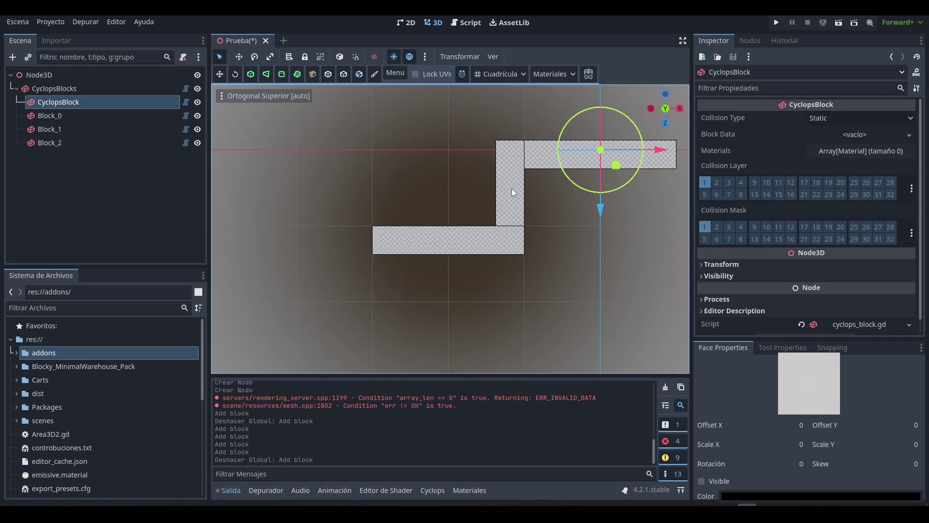
left_click(512, 177)
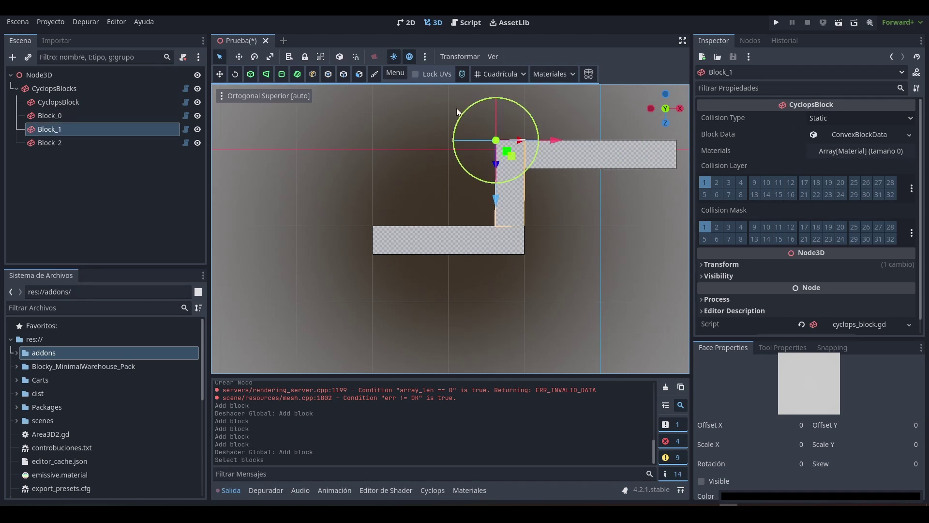
Duplicate Block_1 with the Cyclops menu, placing the copy below the lower strip's left end
left_click(394, 73)
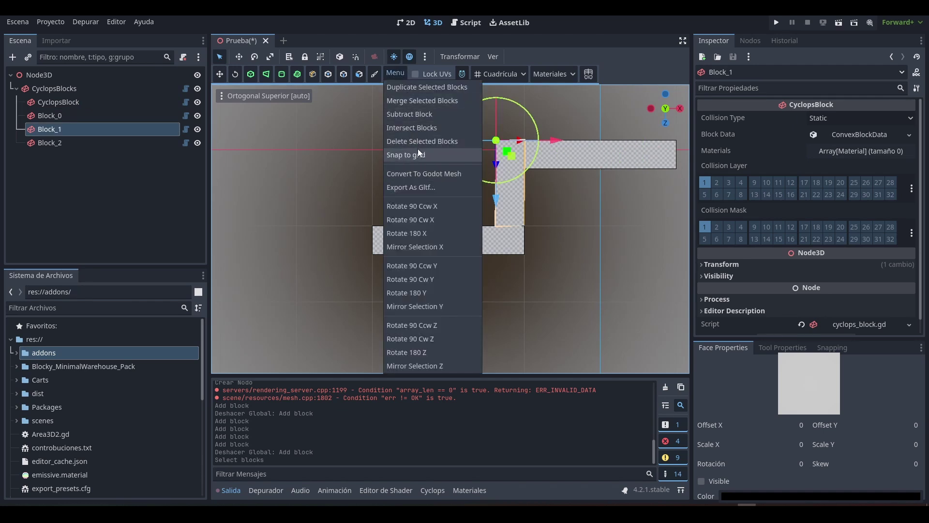
left_click(428, 87)
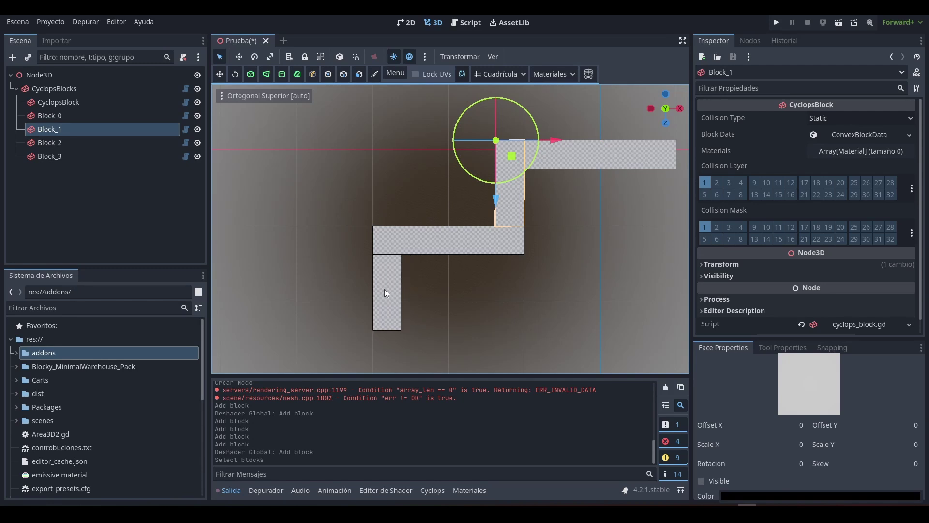
left_click(384, 289)
scroll(479, 244, "down", 3)
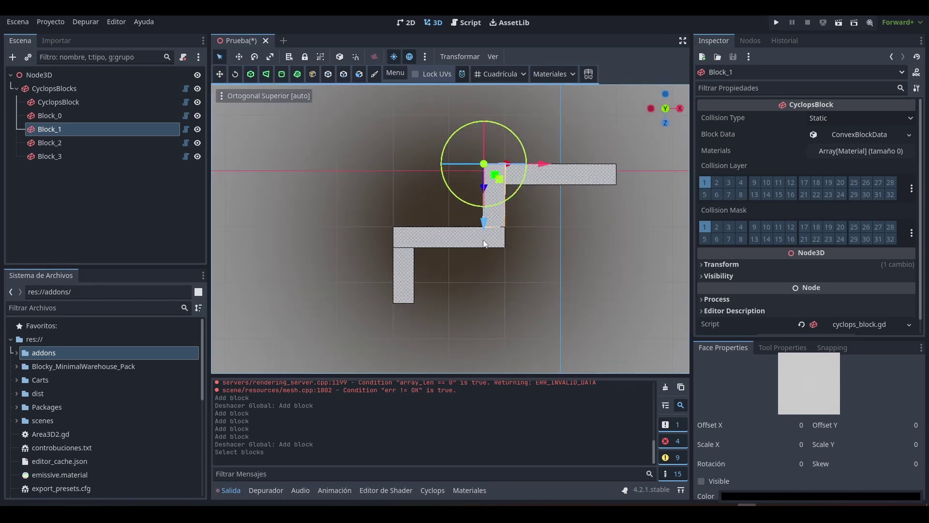
Duplicate Block_1 through Block_3 together to create Block_4–Block_6
left_click(450, 237, "shift")
left_click(408, 282, "shift")
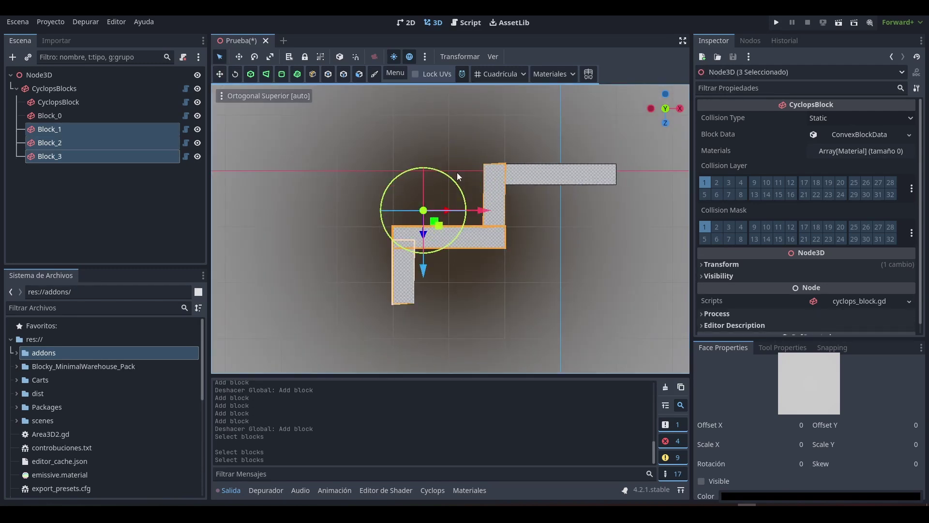
left_click(396, 74)
left_click(411, 86)
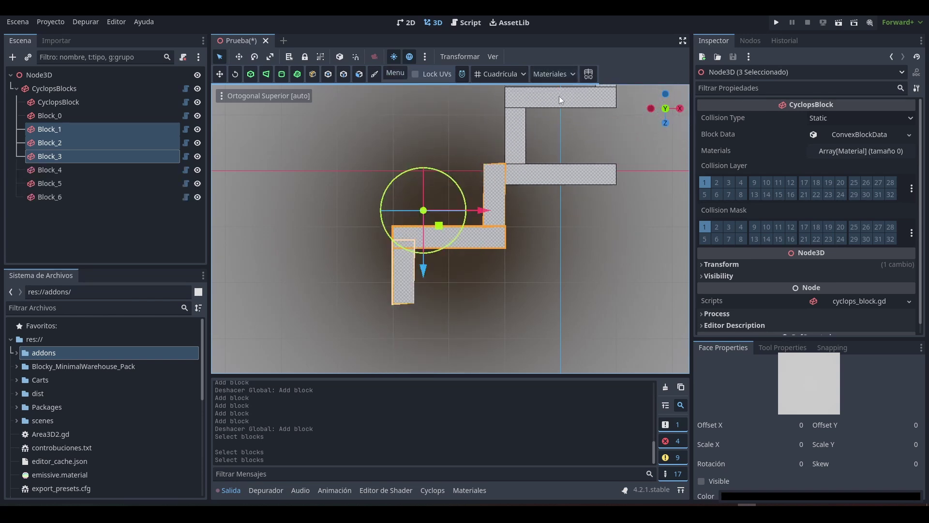
left_click(604, 227)
left_click(615, 272)
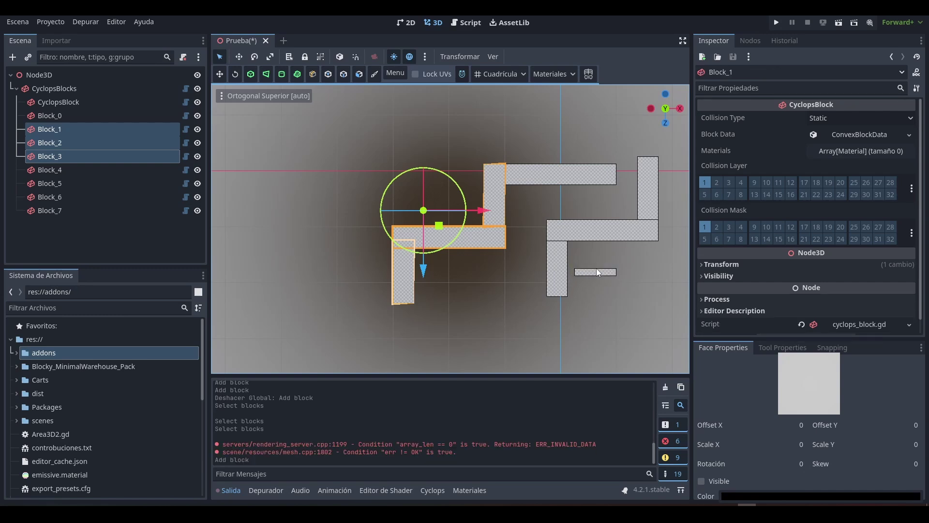
key("ctrl+z")
middle_click_drag(626, 259, 388, 301, "shift")
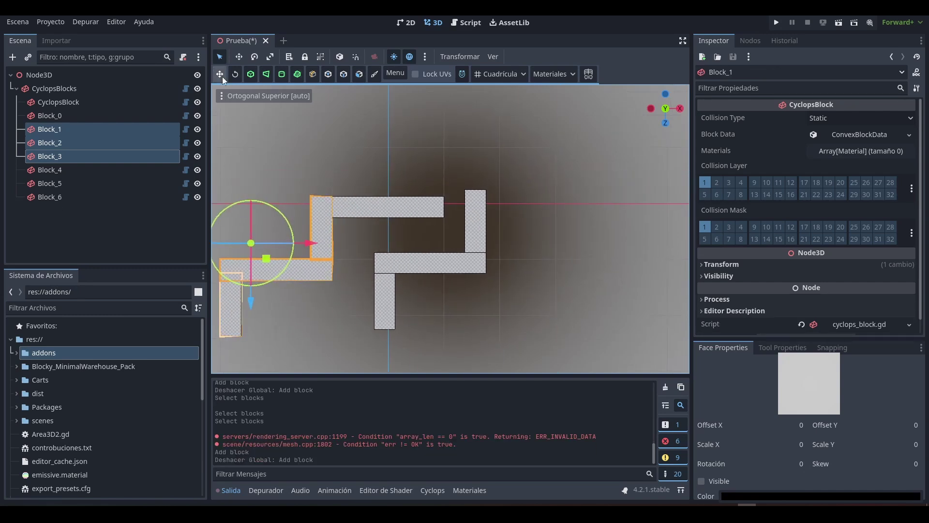
Move Block_4–Block_6 up and right so the zigzag continues as a staircase
left_click(381, 289)
left_click(435, 263, "shift")
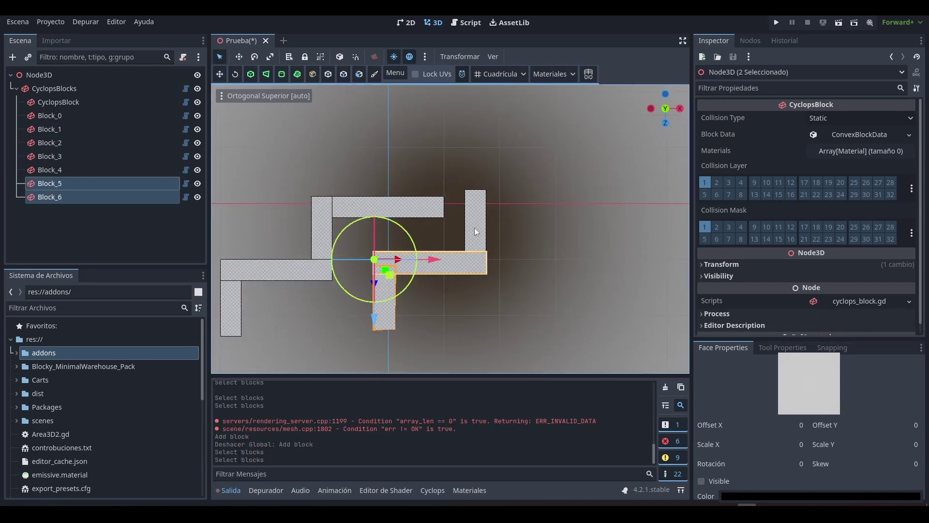
left_click(474, 228, "shift")
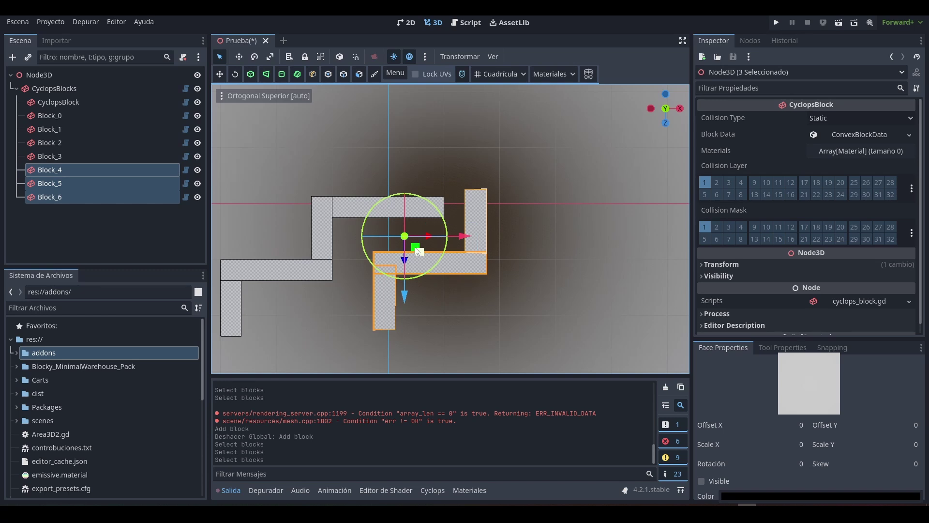
left_click_drag(417, 251, 482, 136)
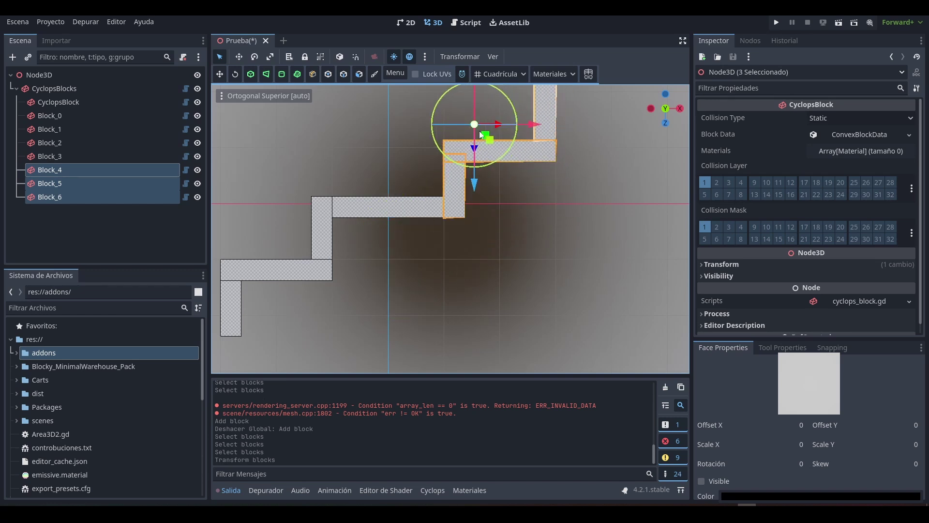
scroll(356, 215, "down", 2)
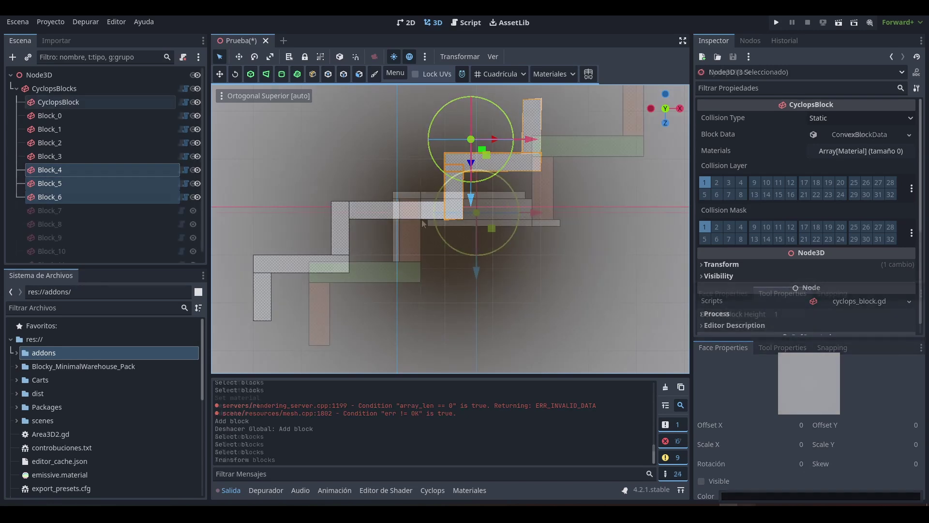
Draw thin wall blocks along the corridor's sides, including one above the green floor
left_click_drag(554, 156, 560, 226)
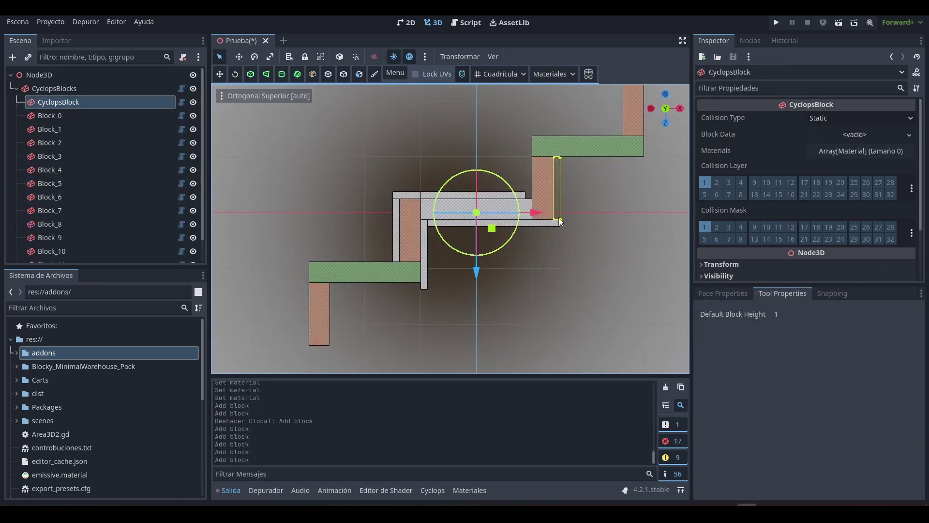
left_click_drag(525, 128, 532, 193)
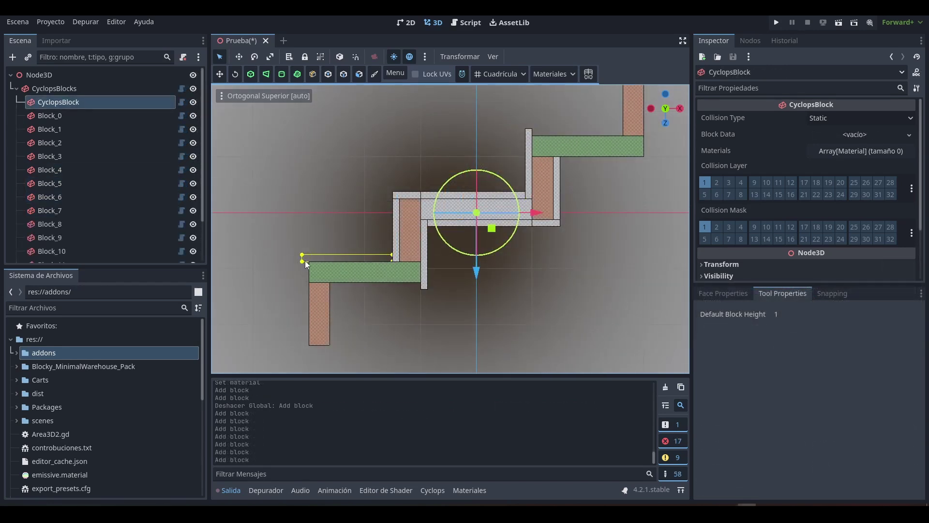
left_click_drag(306, 264, 303, 261)
left_click_drag(336, 289, 334, 296)
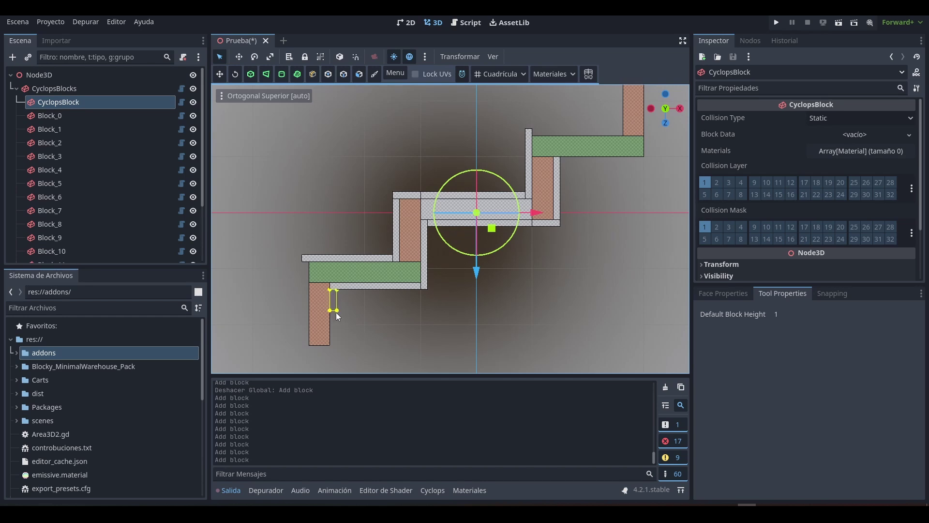
left_click_drag(340, 350, 337, 352)
left_click_drag(310, 296, 310, 350)
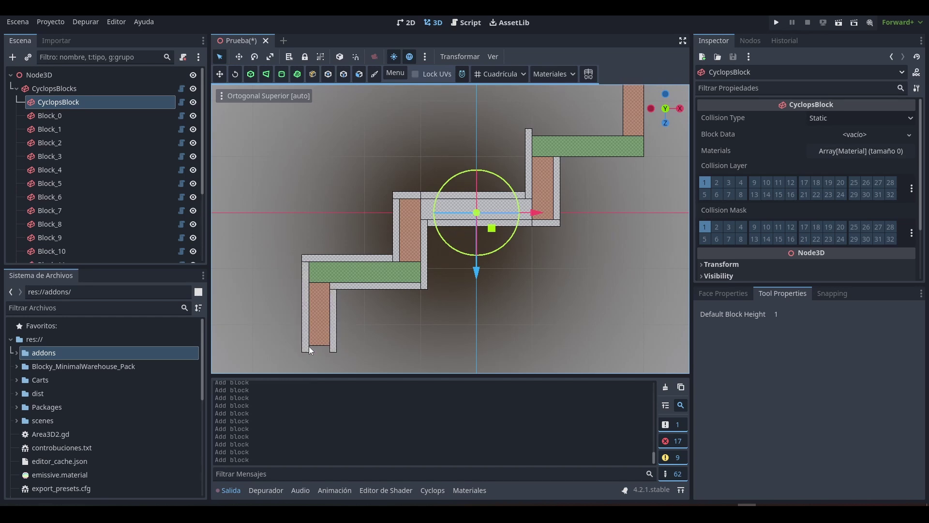
left_click(332, 355)
middle_click_drag(531, 133, 392, 206, "shift")
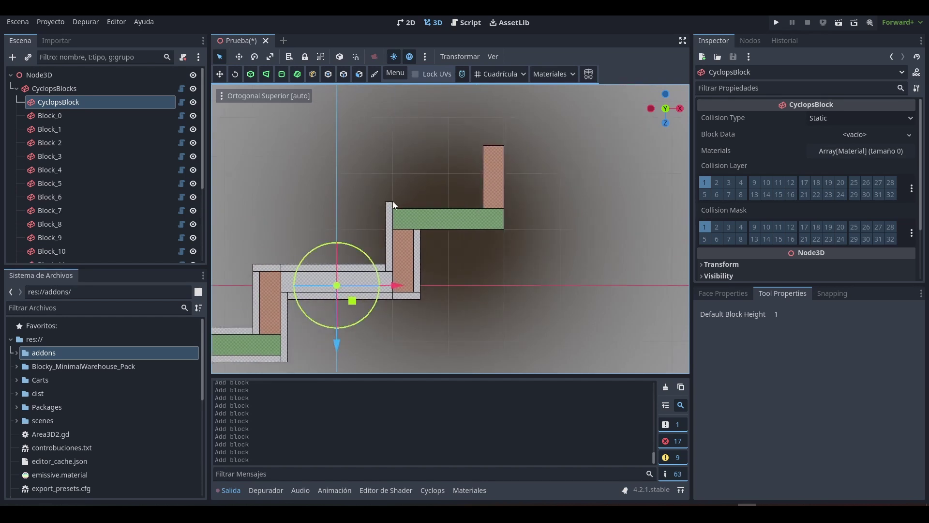
left_click(480, 213)
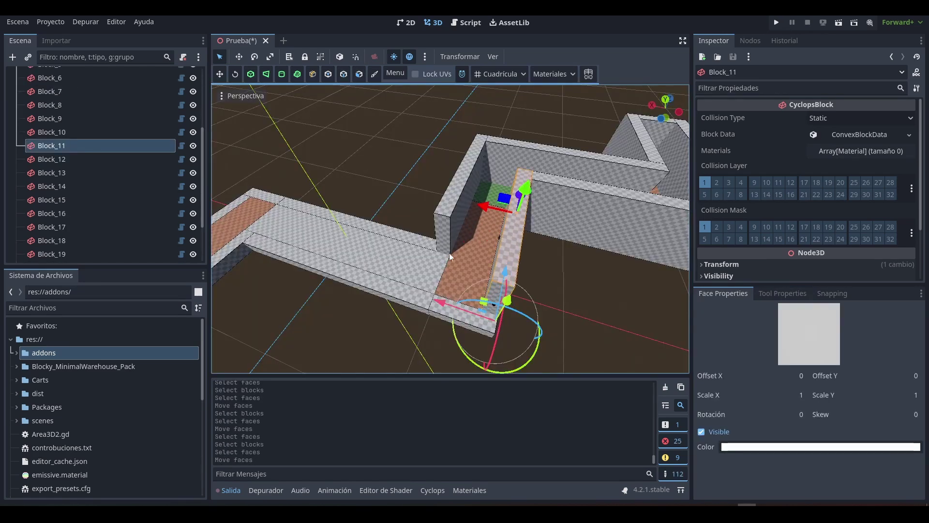
Move the faces of Block_8, Block_9 and Block_7 so the corner walls line up
left_click(350, 201)
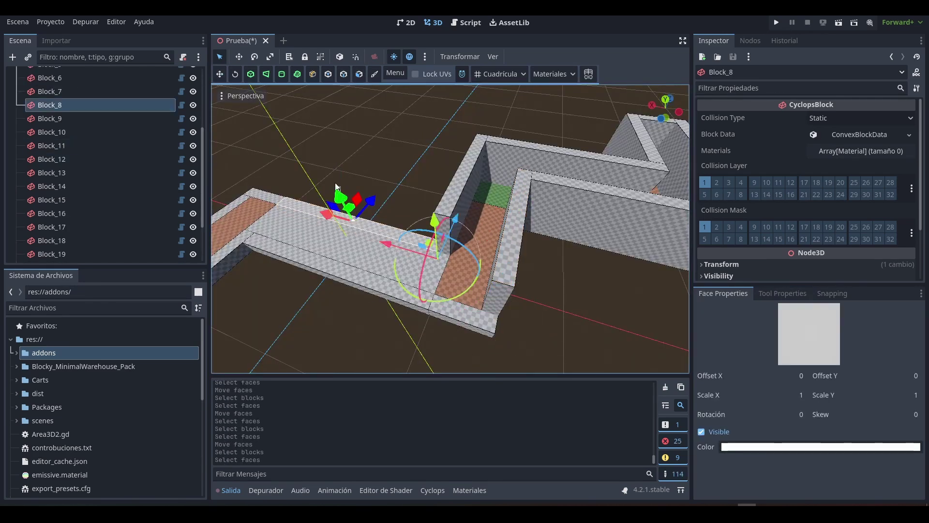
middle_click_drag(337, 186, 368, 228)
left_click(221, 74)
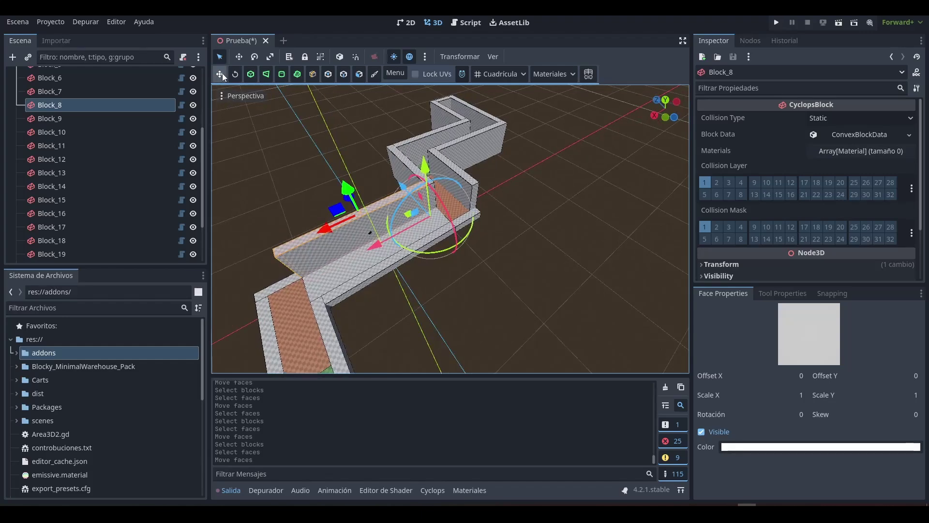
left_click(467, 211)
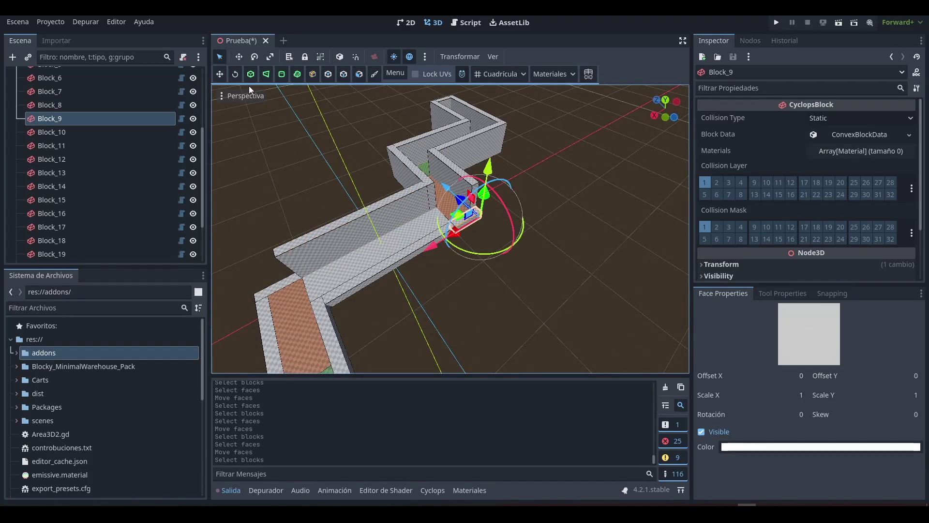
mouse_move(480, 219)
middle_mouse_down()
mouse_move(535, 287)
mouse_move(437, 224)
middle_mouse_up()
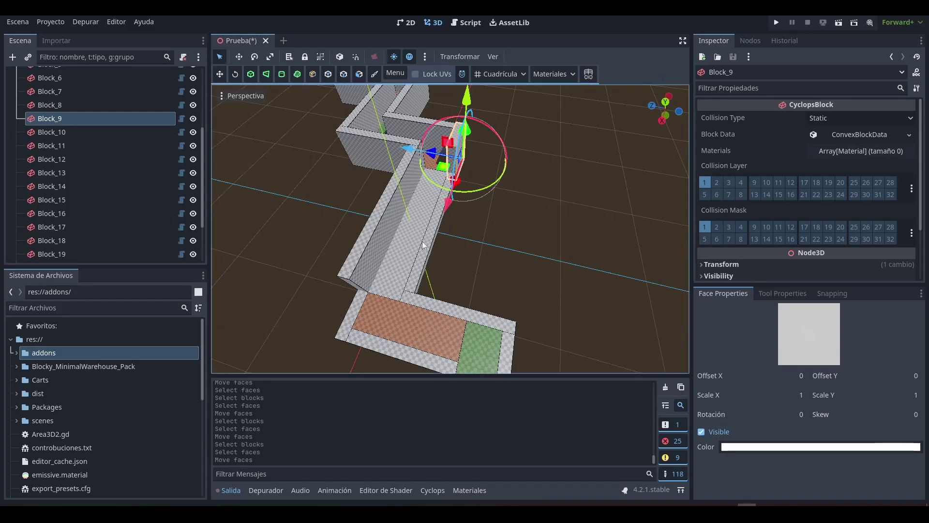
left_click(437, 223)
left_click(437, 224)
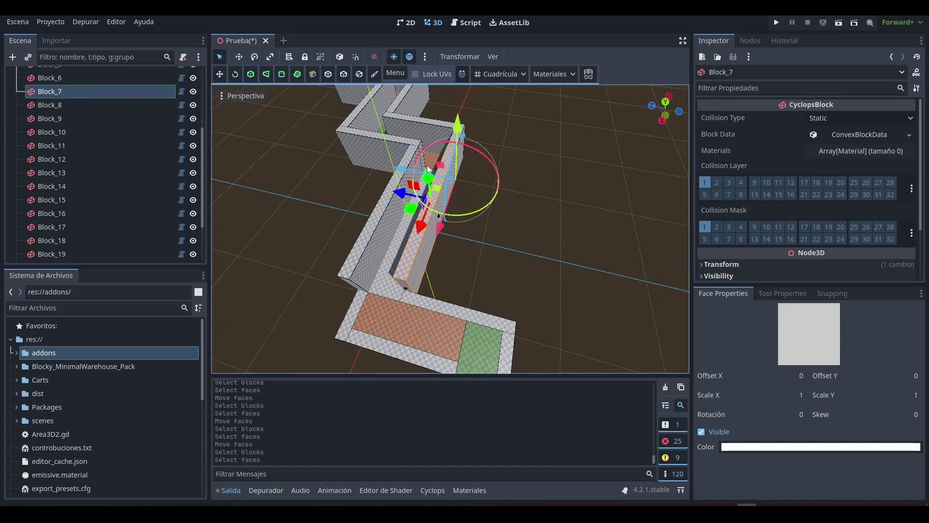
mouse_move(437, 224)
middle_mouse_down()
mouse_move(348, 196)
mouse_move(454, 207)
middle_mouse_up()
Shift Block_10 and the selected blocks along the vertical axis, then add an Area3D node
left_click(373, 198)
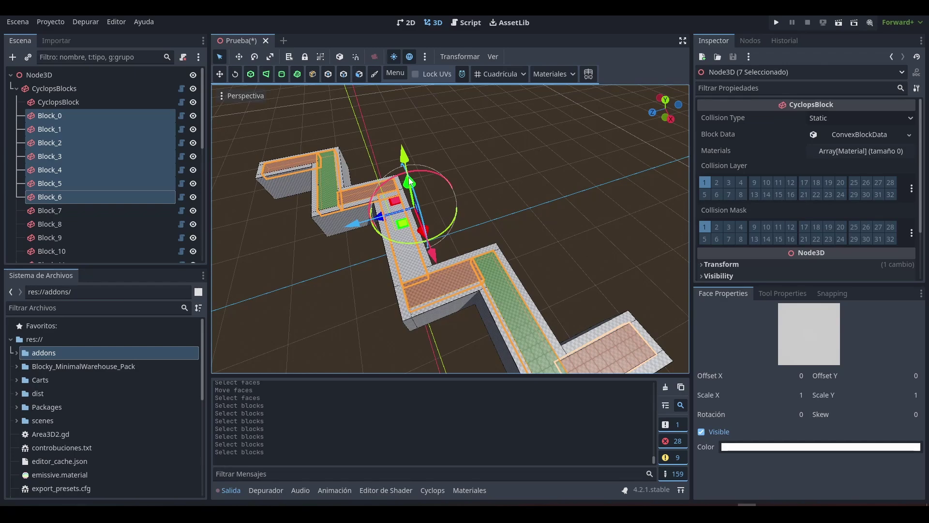
left_click(408, 177)
mouse_move(579, 284)
middle_mouse_down()
mouse_move(495, 218)
mouse_move(474, 242)
middle_mouse_up()
left_click(481, 248)
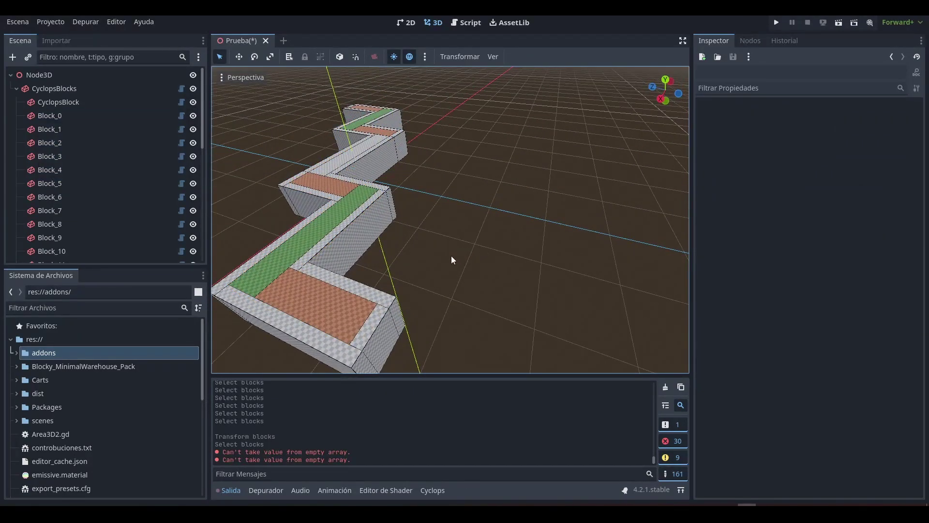
scroll(451, 256, "down", 3)
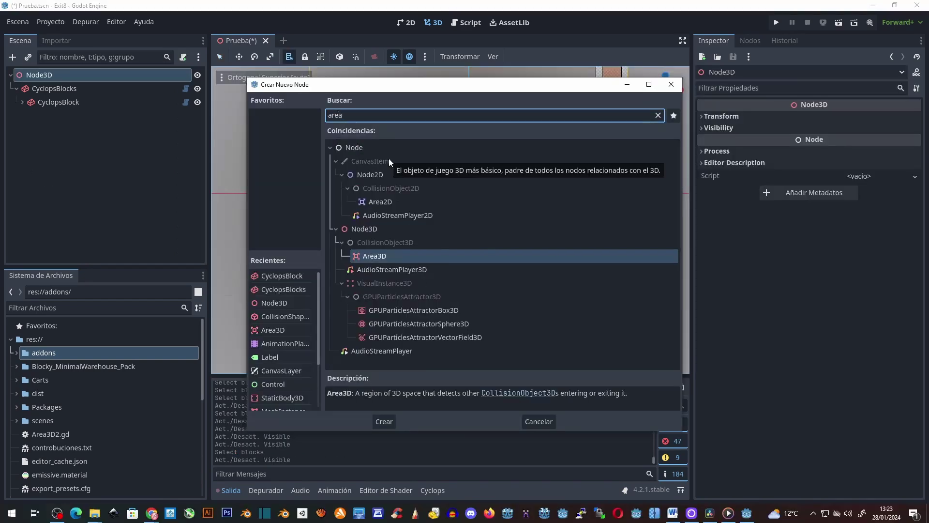
key("Return")
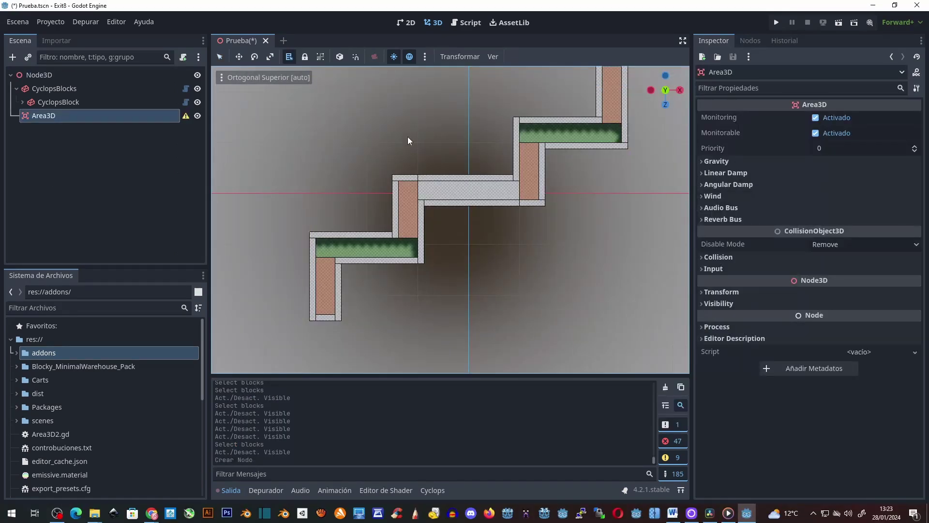
Add a CollisionShape3D child under Area3D and set its Shape to a new BoxShape3D
scroll(436, 167, "down", 1)
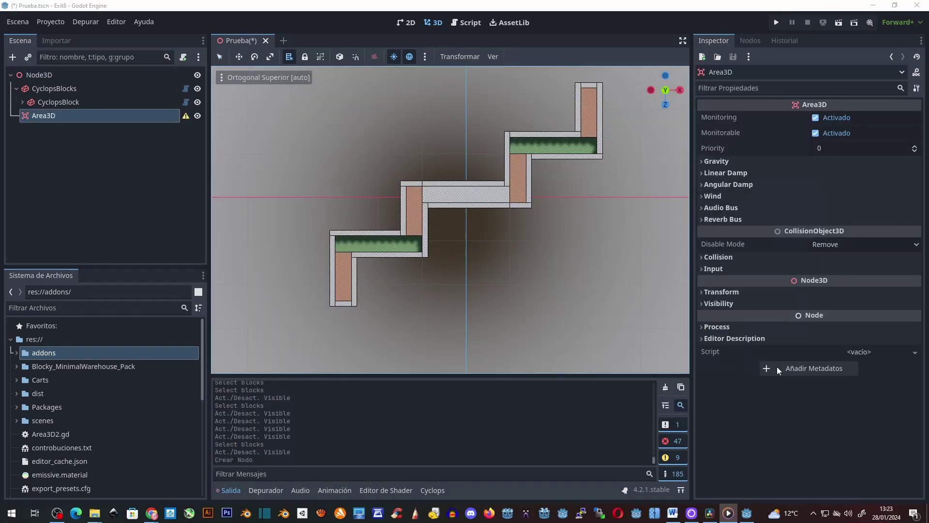
right_click(48, 115)
left_click(85, 123)
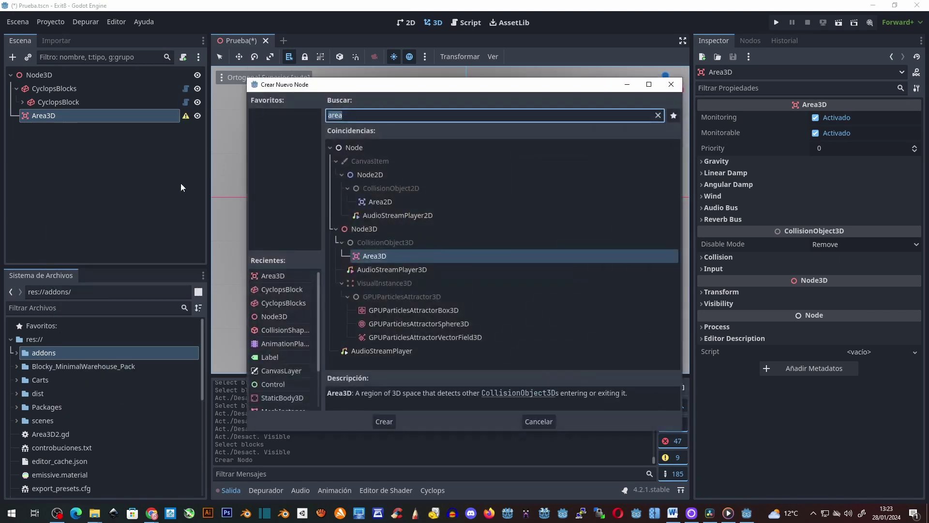
type("collis")
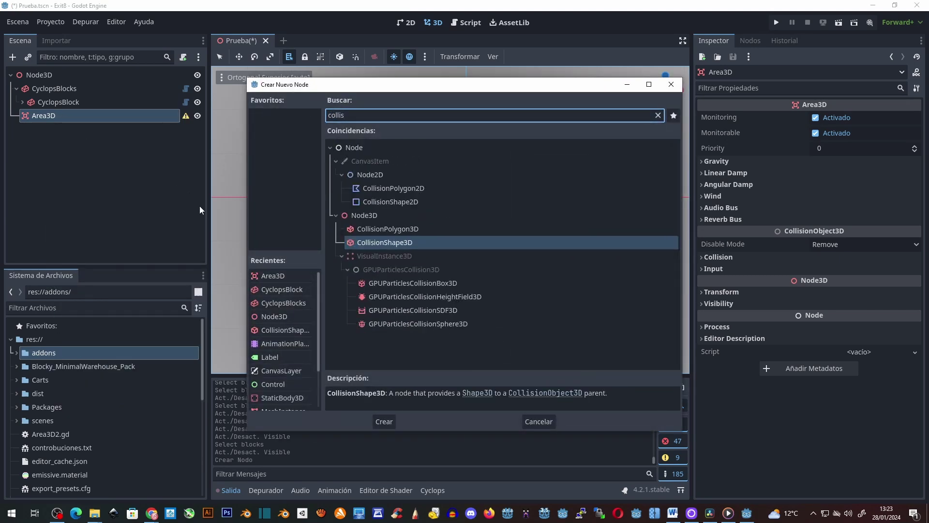
key("Return")
left_click(884, 118)
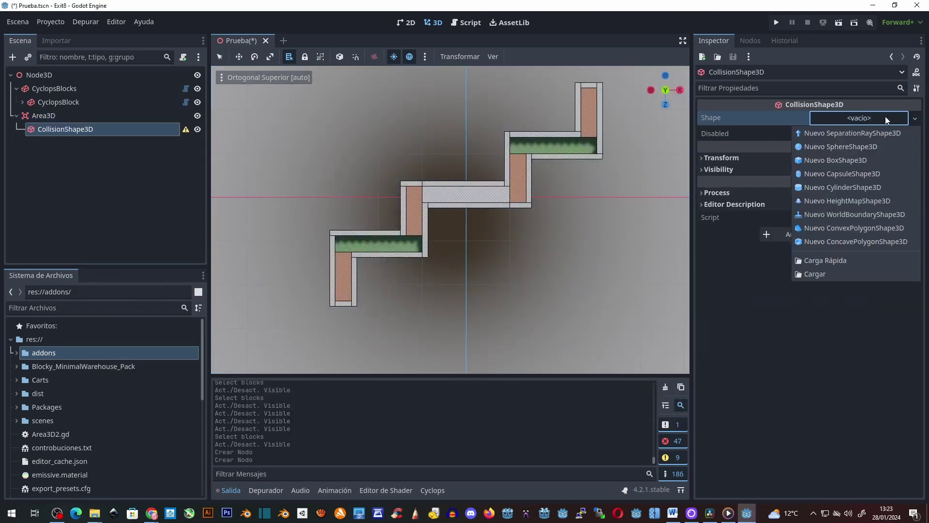
left_click(855, 160)
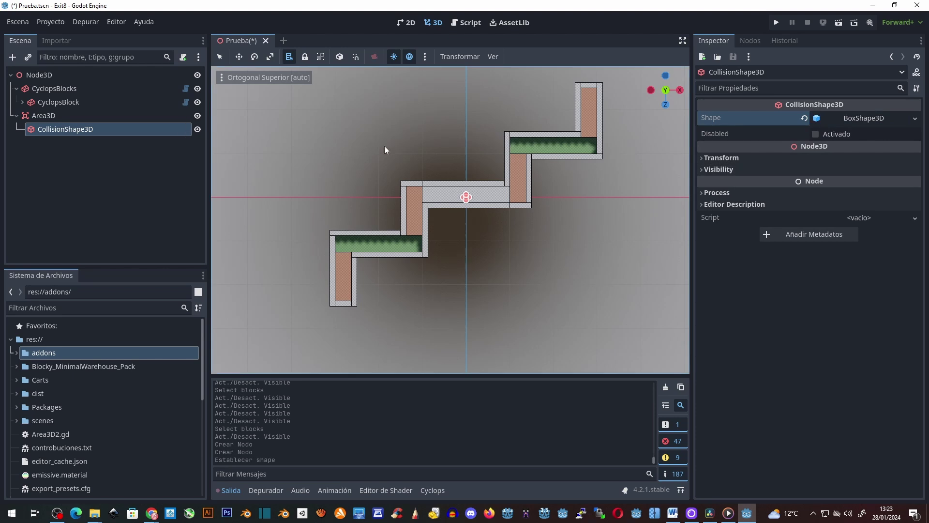
scroll(472, 190, "up", 5)
middle_click_drag(475, 178, 413, 222, "shift")
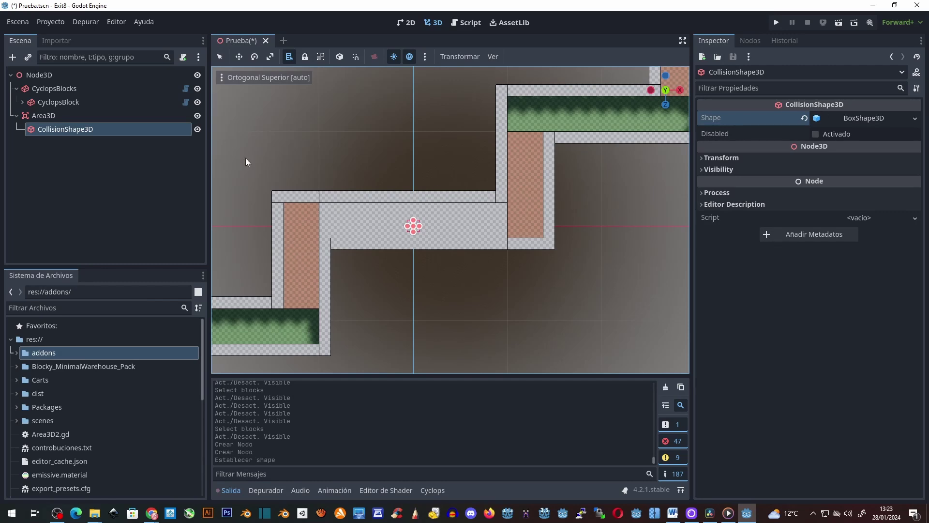
left_click(35, 115)
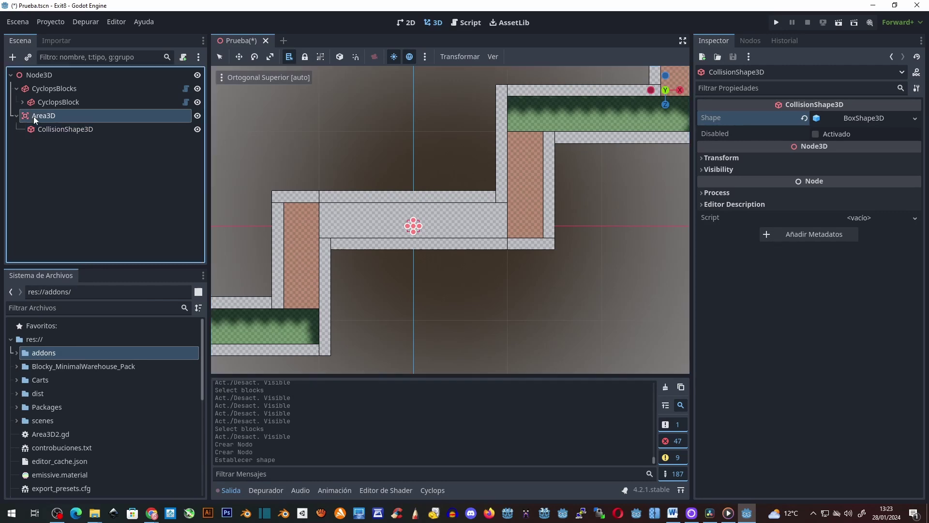
Move the Area3D up the corridor and onto the upper green section
left_click(219, 57)
left_click_drag(414, 284, 414, 166)
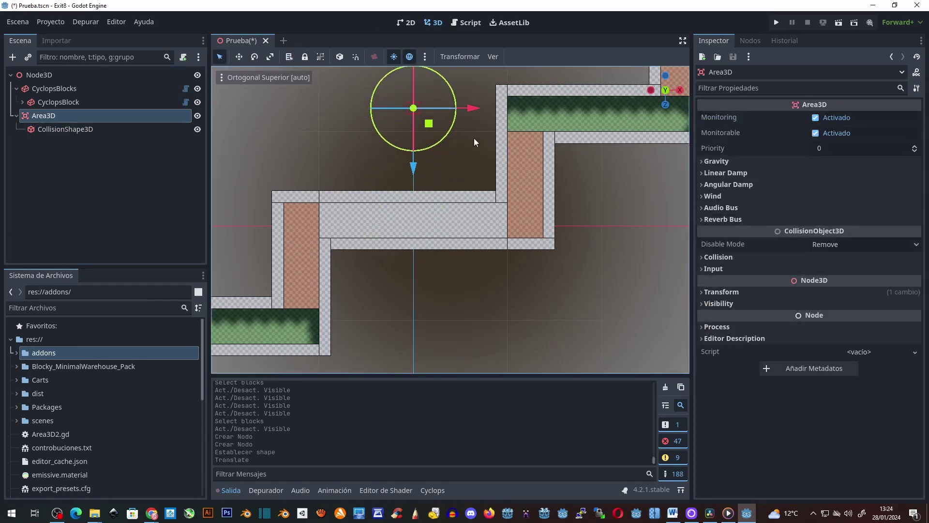
left_click_drag(474, 138, 642, 141)
key("f")
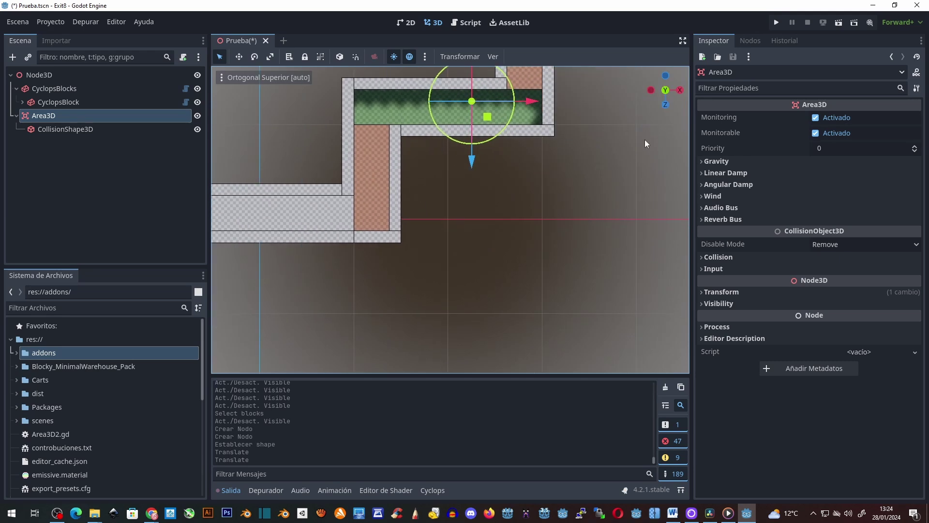
left_click(666, 104)
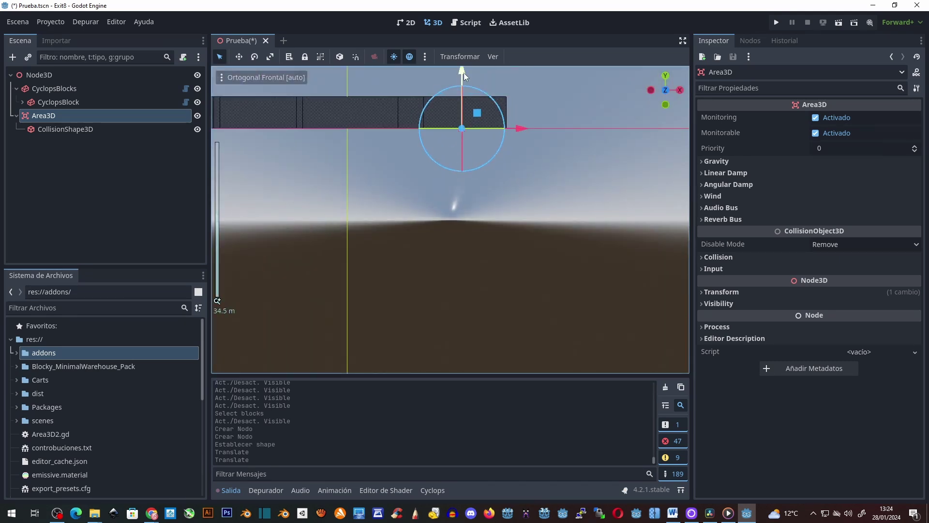
left_click(464, 72)
mouse_move(466, 63)
middle_mouse_down()
mouse_move(515, 286)
mouse_move(525, 273)
middle_mouse_up()
left_click(666, 88)
scroll(510, 268, "up", 3)
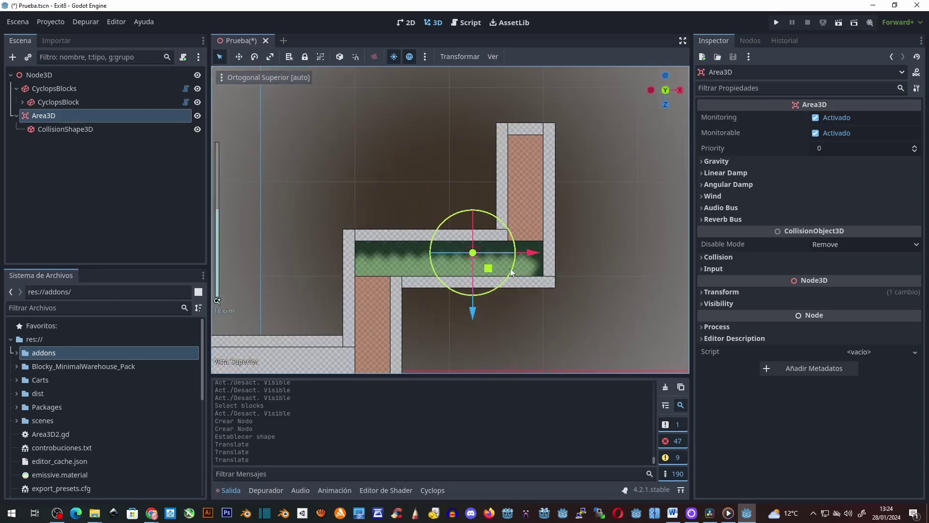
scroll(452, 175, "up", 2)
scroll(452, 174, "up", 2)
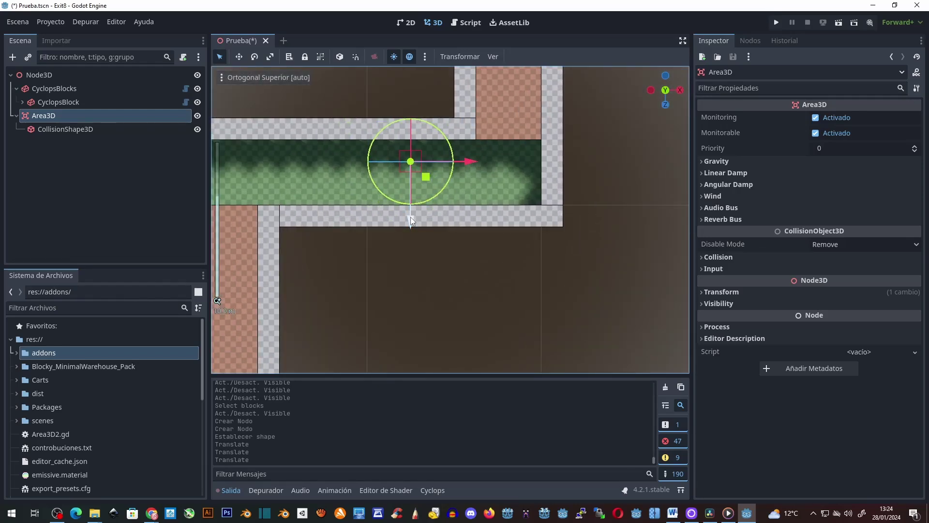
left_click_drag(411, 221, 411, 233)
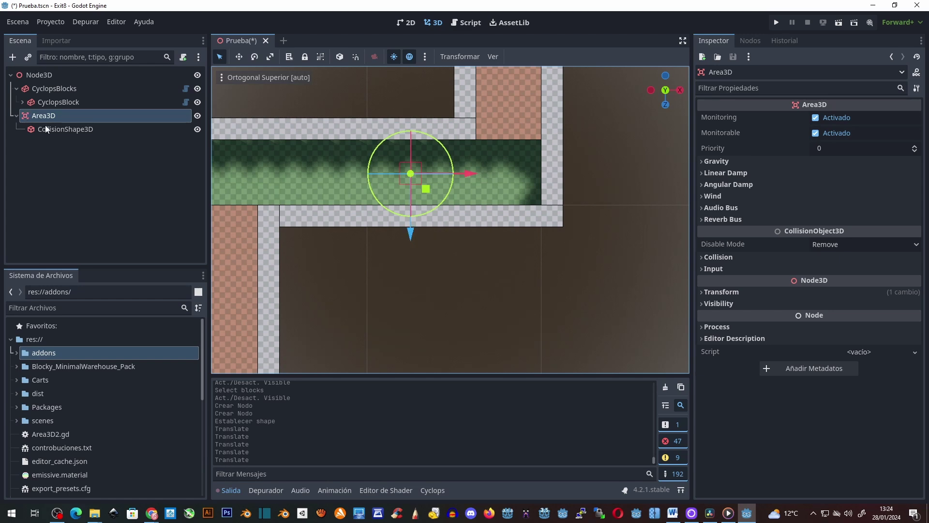
Resize the box collision shape into a thin strip spanning the corridor
left_click(499, 171)
left_click_drag(411, 166, 413, 144)
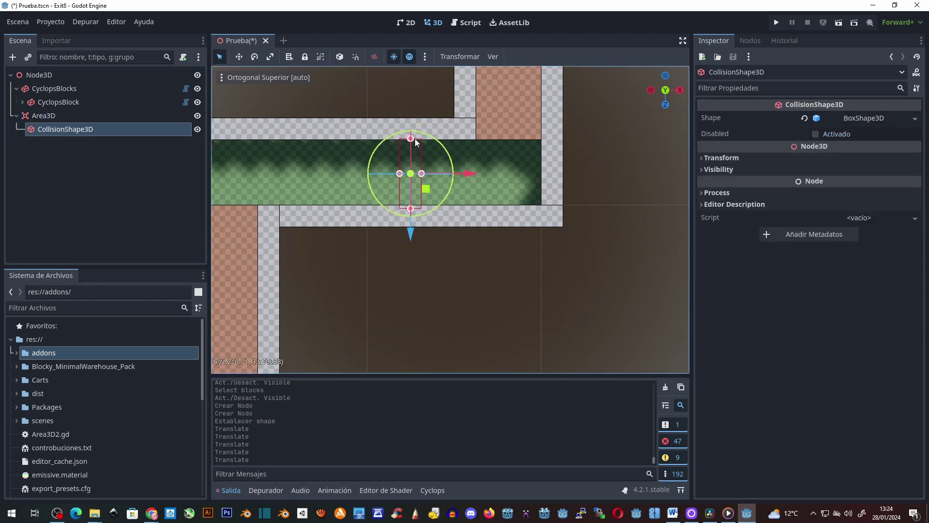
left_click_drag(415, 138, 415, 139)
left_click_drag(421, 175, 416, 179)
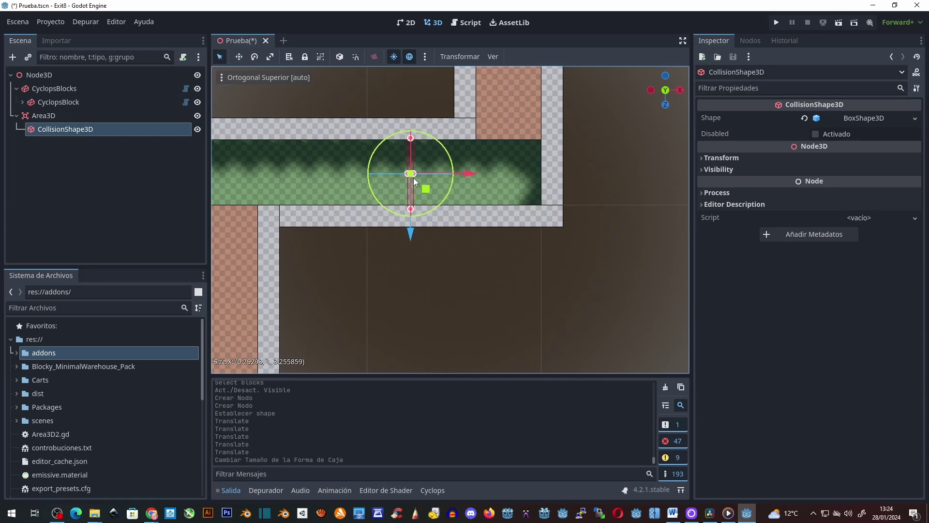
Shift the Area3D trigger one unit to the right
left_click(467, 175)
left_click_drag(469, 174, 497, 174)
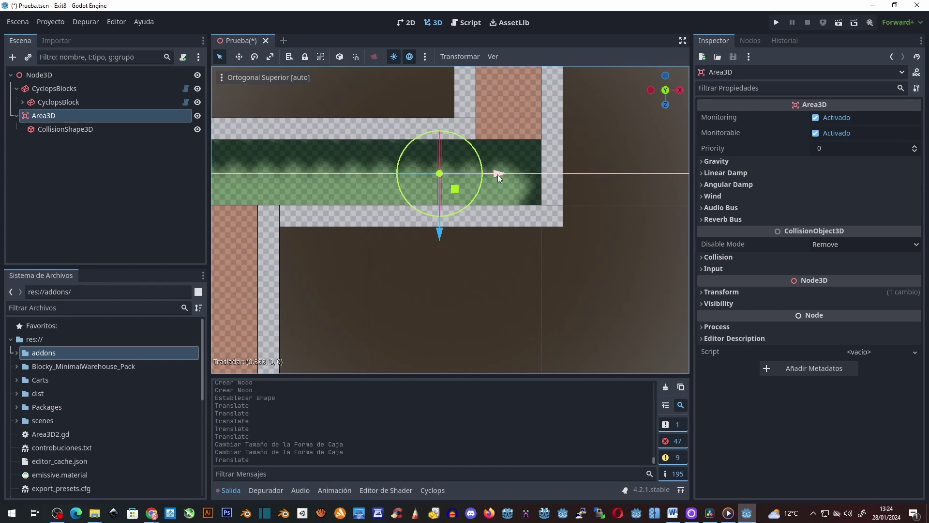
scroll(448, 190, "down", 4)
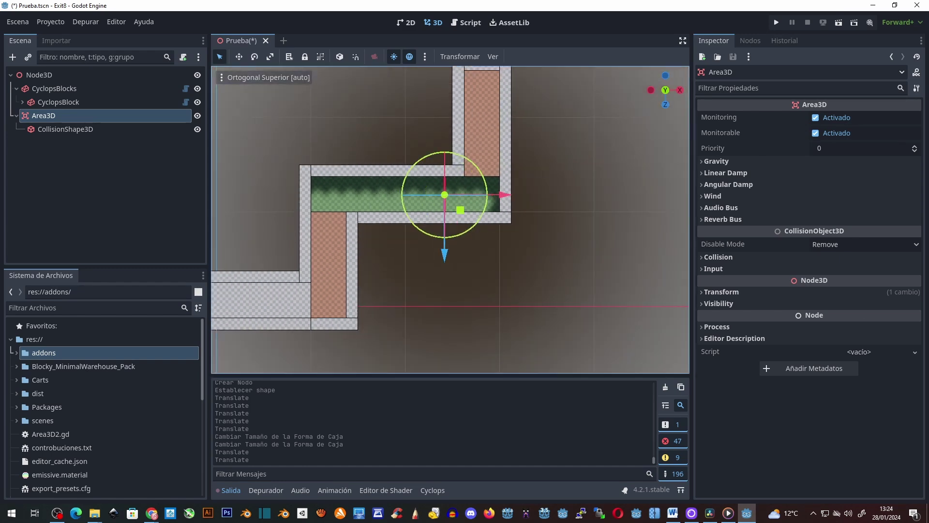
Connect the Area3D's body_entered signal to a new _on_body_entered function
left_click(59, 129)
left_click(53, 116)
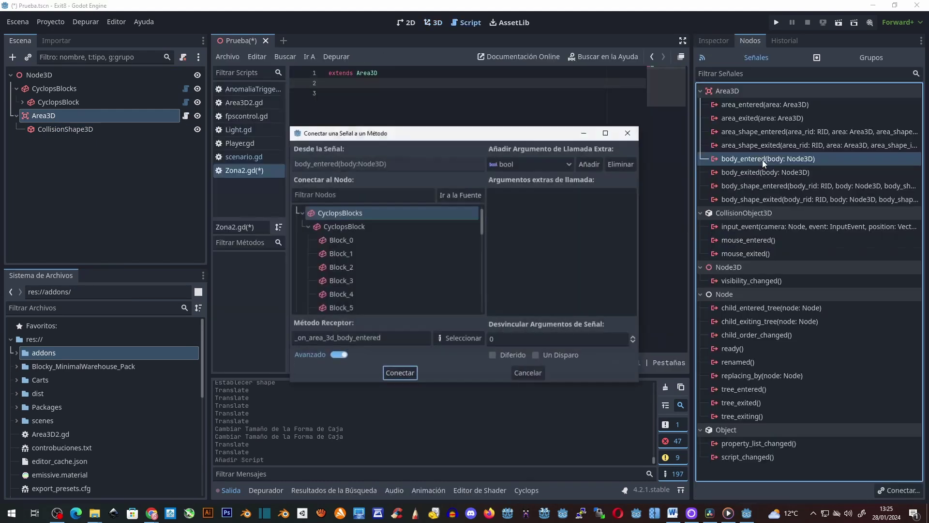
left_click(308, 240)
left_click(360, 254)
left_click(393, 371)
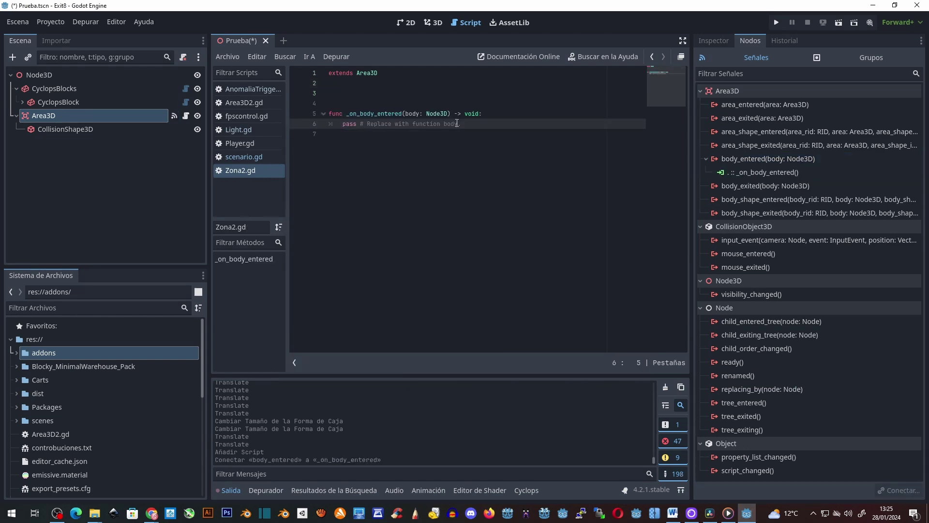
Write 'if body is CharacterBody3D:' in the handler and begin an indented 'pass' line
type("if body ")
type("is CharacterBody3D:")
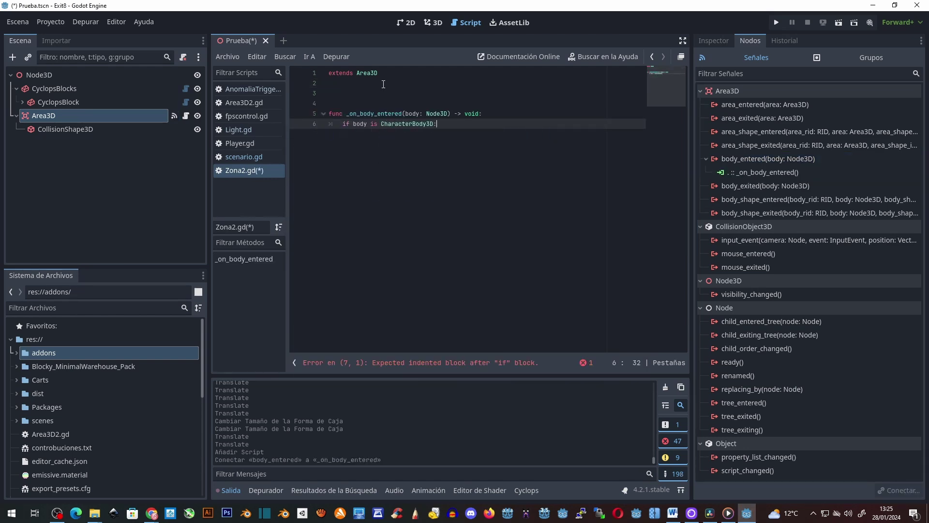
key("Return")
type("pas")
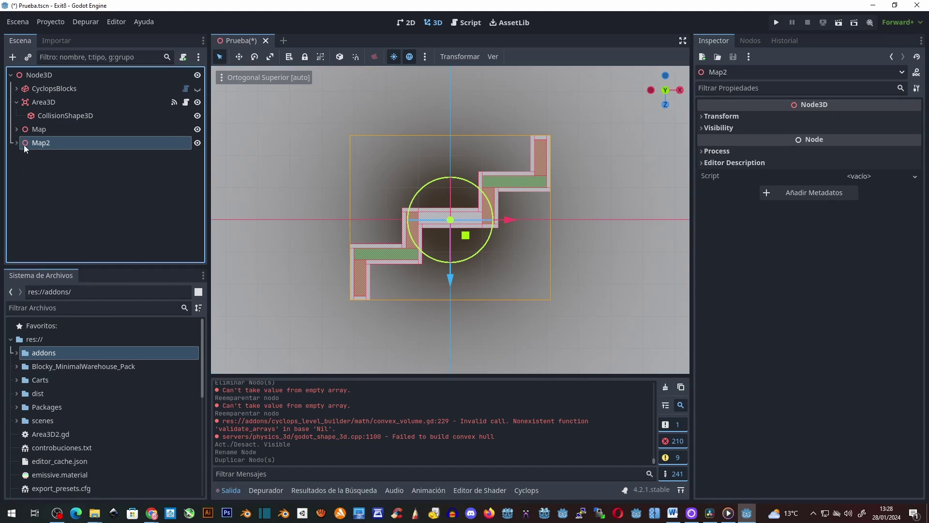
Move Map2 to 32, 0, -18, then drag a Map reference into the Area3D's Zona2.gd script
left_click_drag(466, 235, 595, 166)
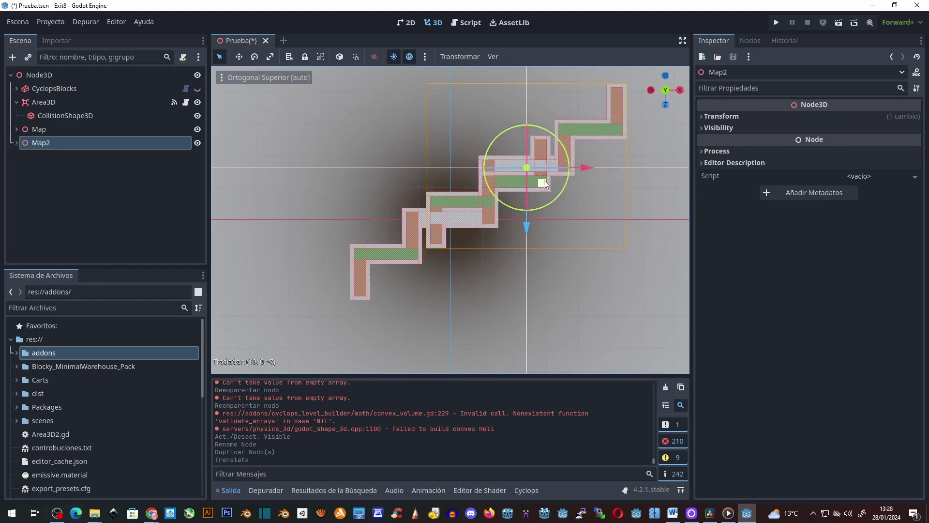
left_click(721, 116)
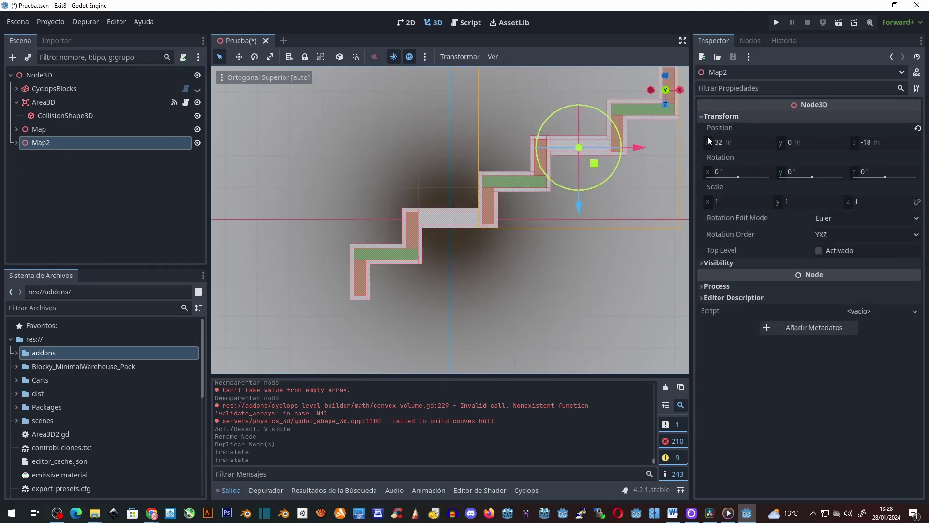
left_click(186, 102)
left_click_drag(42, 129, 344, 99, "ctrl")
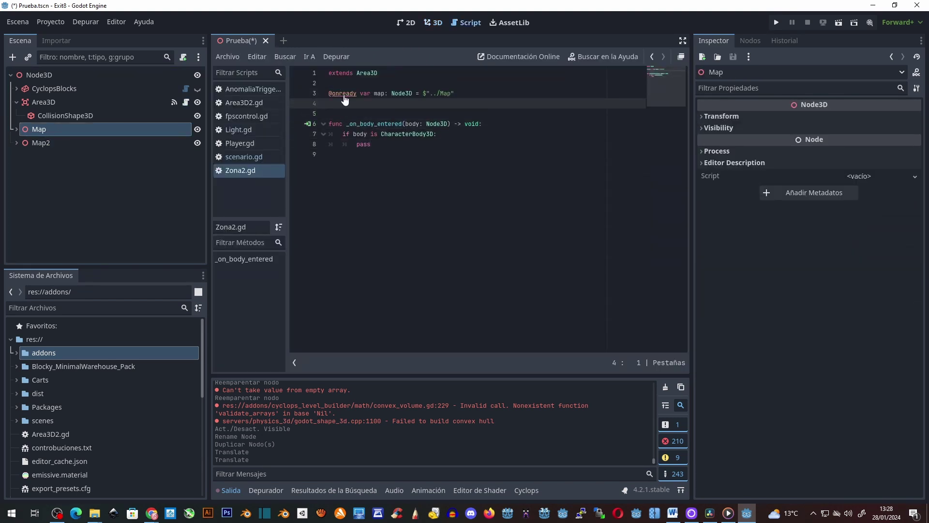
In Zona2.gd, replace pass with map.position += Vector3(32,0,-18), checking Map2's Transform values
left_click(381, 95)
left_click_drag(370, 144, 357, 143)
type("map")
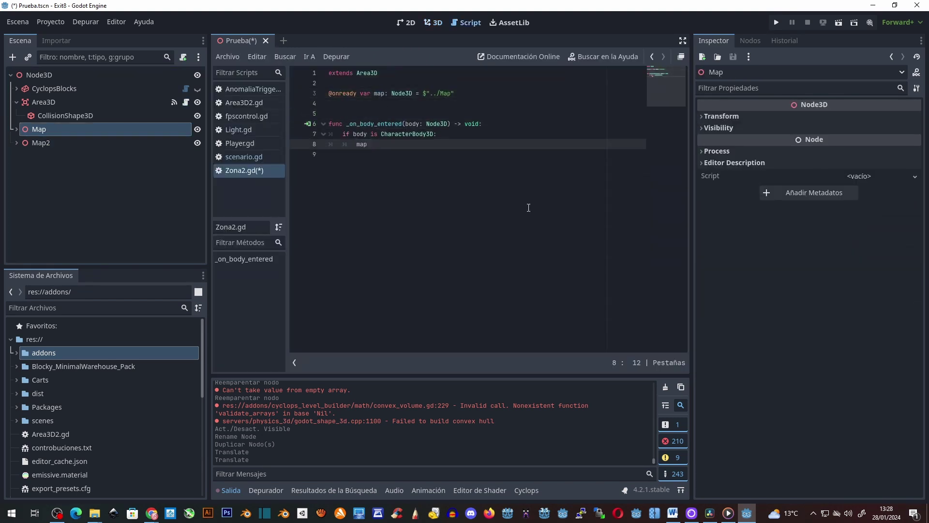
type(".position = Vector")
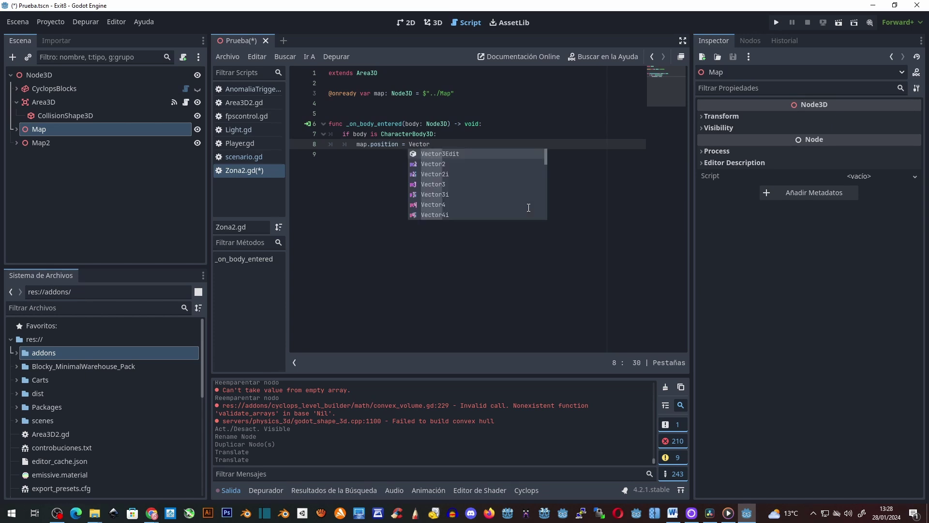
type("3(")
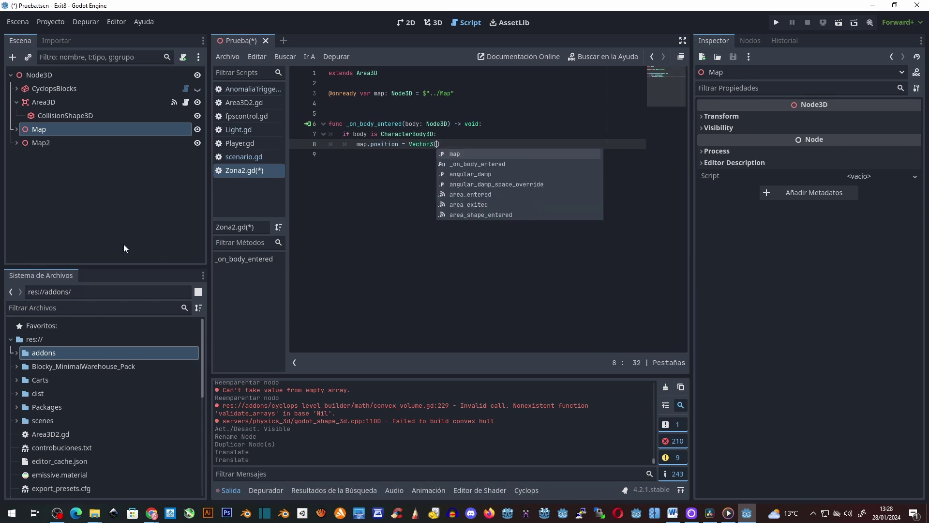
left_click(189, 143)
left_click(437, 145)
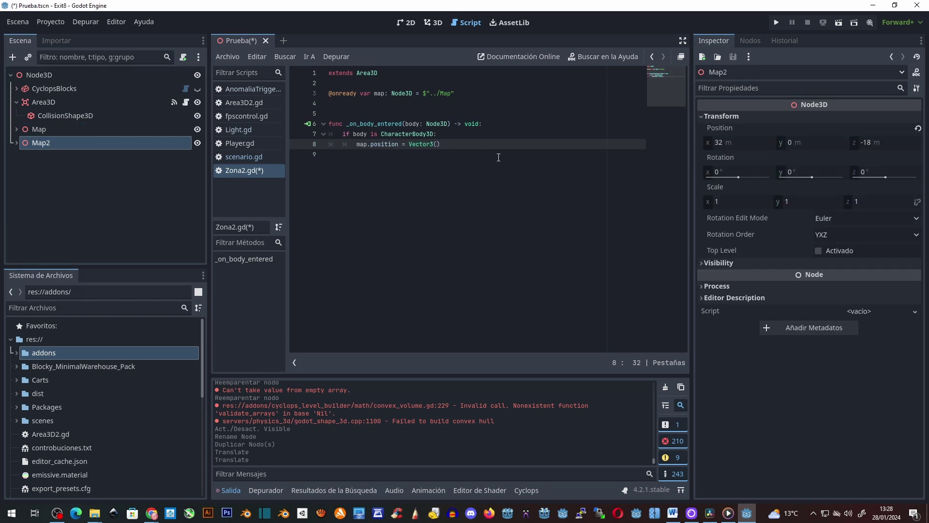
type("32,0,-")
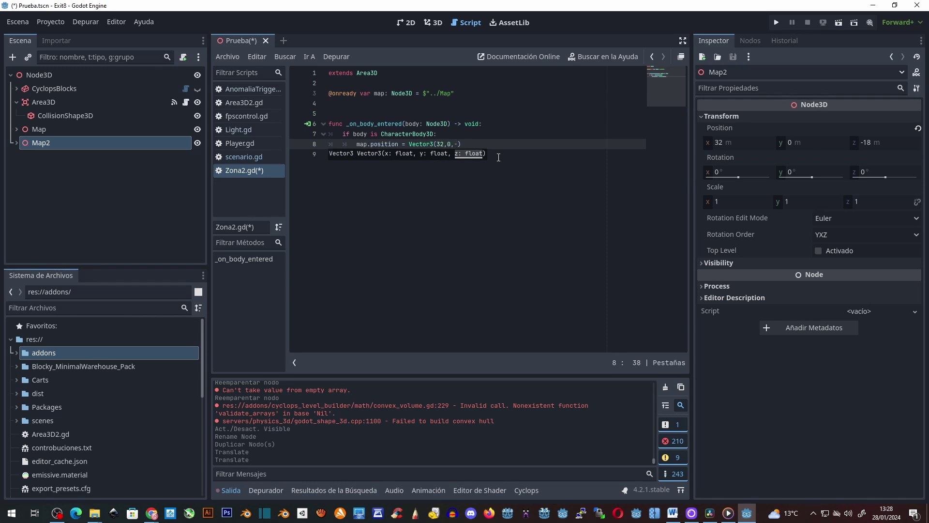
type("18")
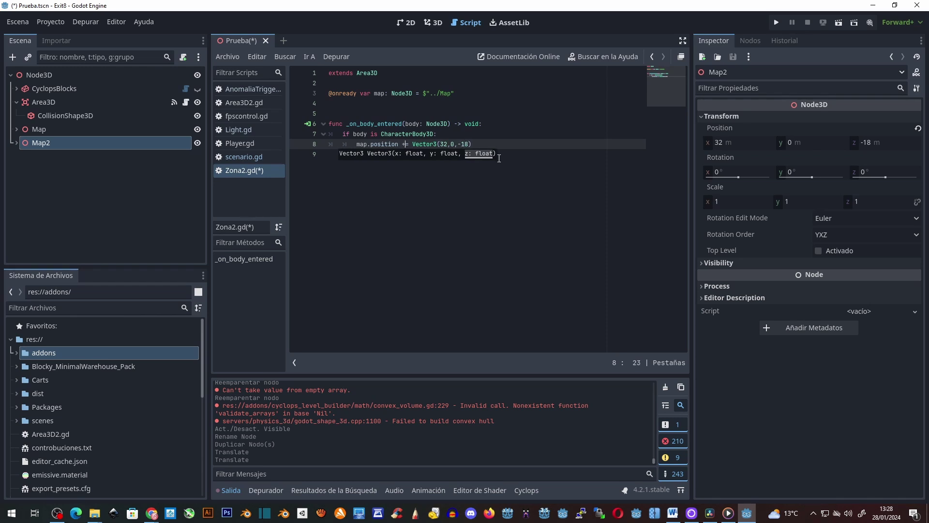
left_click(493, 136)
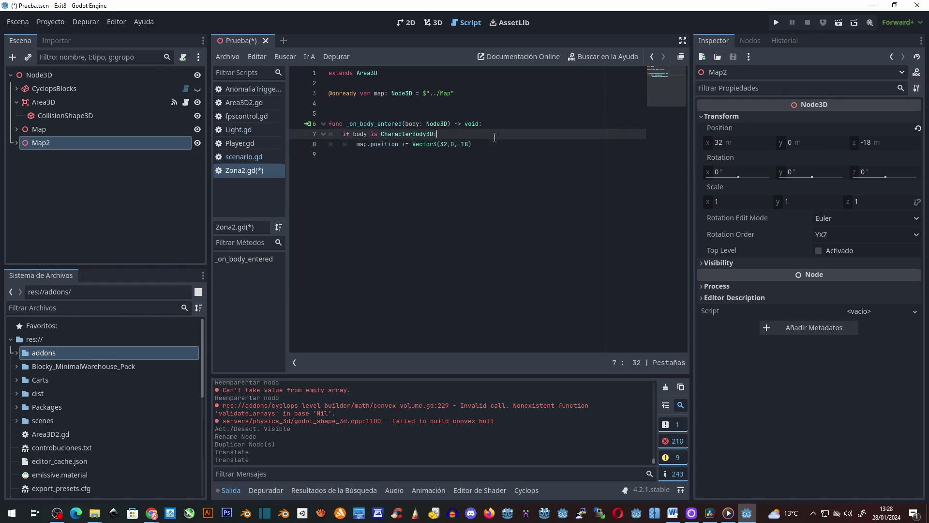
left_click(39, 129)
left_click(47, 142)
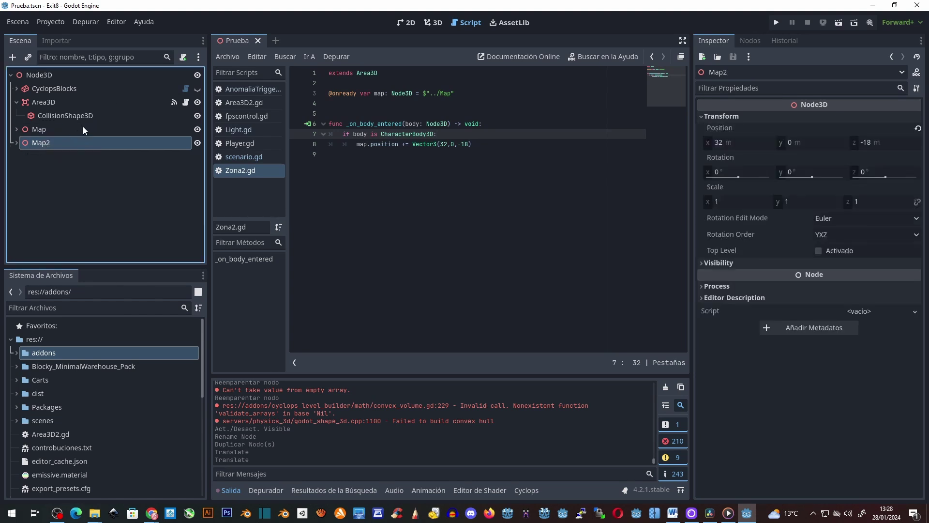
Delete Map2, then duplicate Area3D as Area3D2 and move it onto the corridor's lower-left bend
left_click(423, 27)
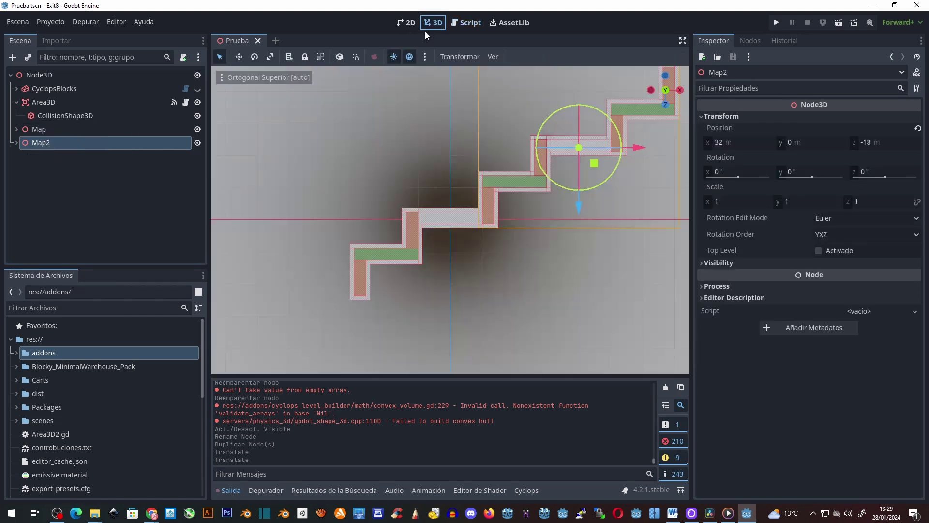
key("Delete")
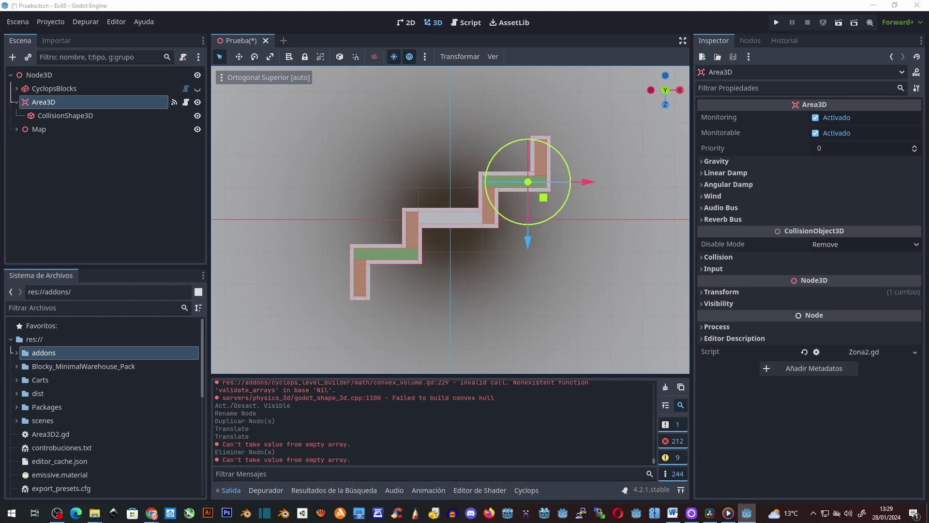
right_click(54, 104)
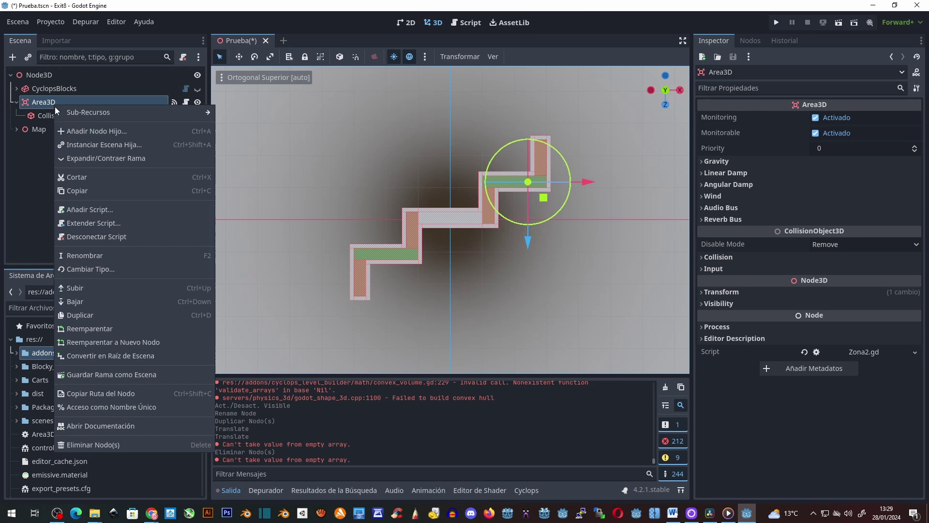
left_click(97, 313)
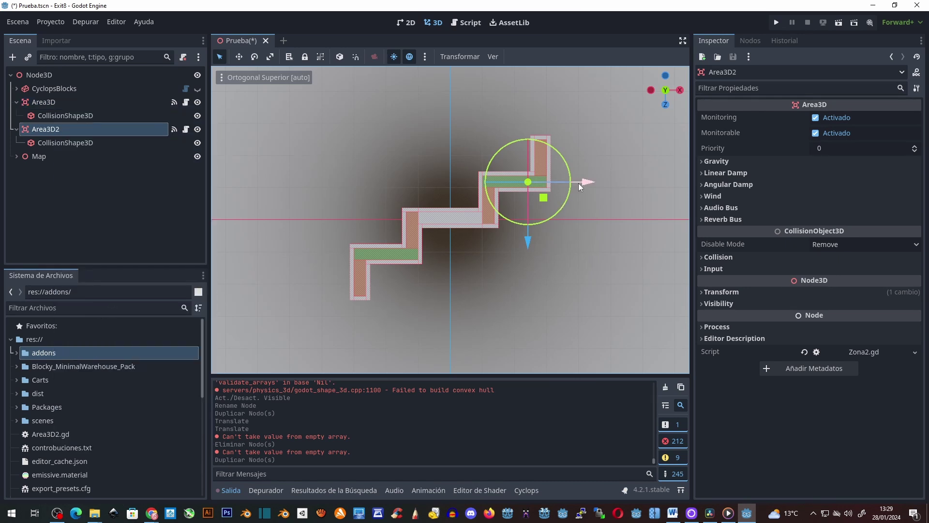
left_click_drag(578, 183, 421, 181)
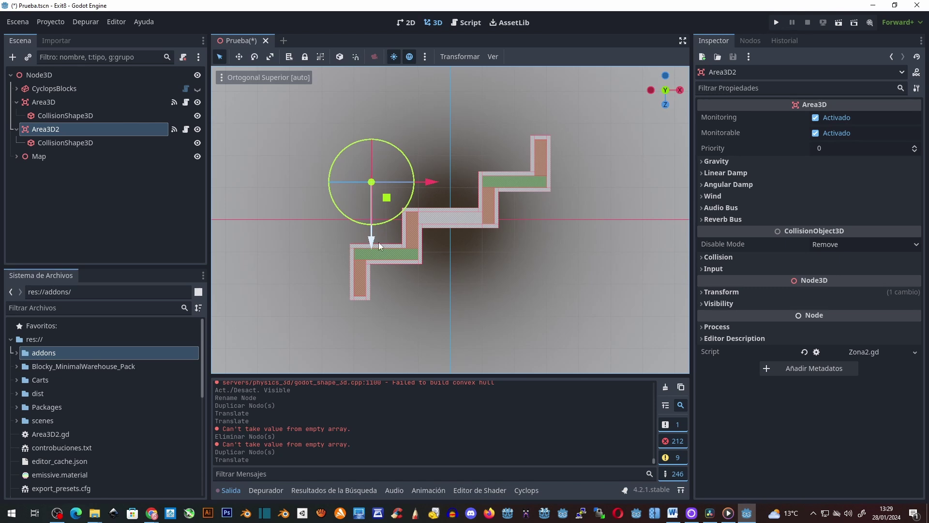
left_click_drag(372, 241, 386, 315)
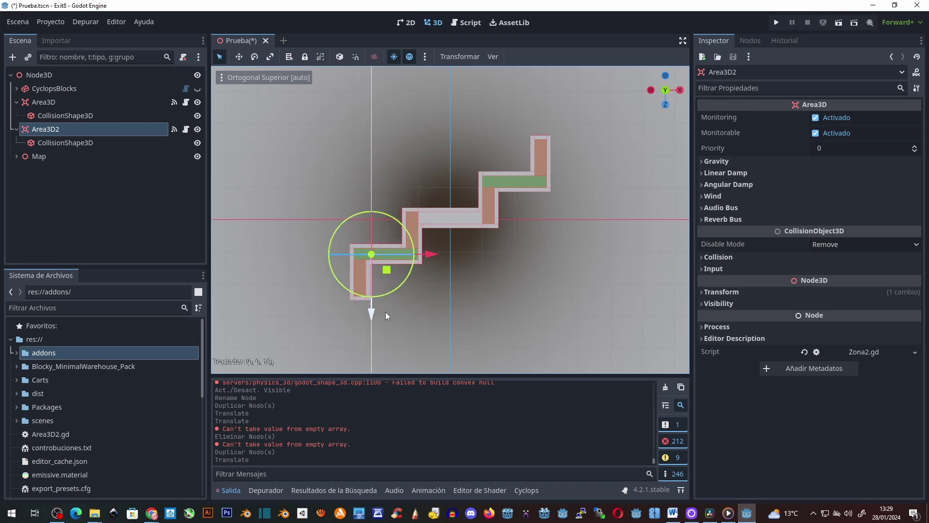
left_click_drag(434, 254, 437, 256)
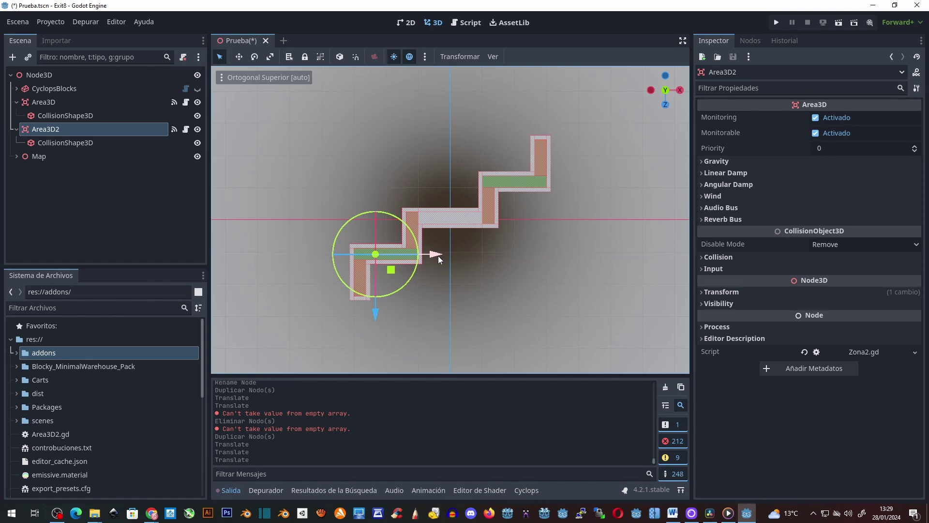
left_click(68, 144)
left_click(63, 129)
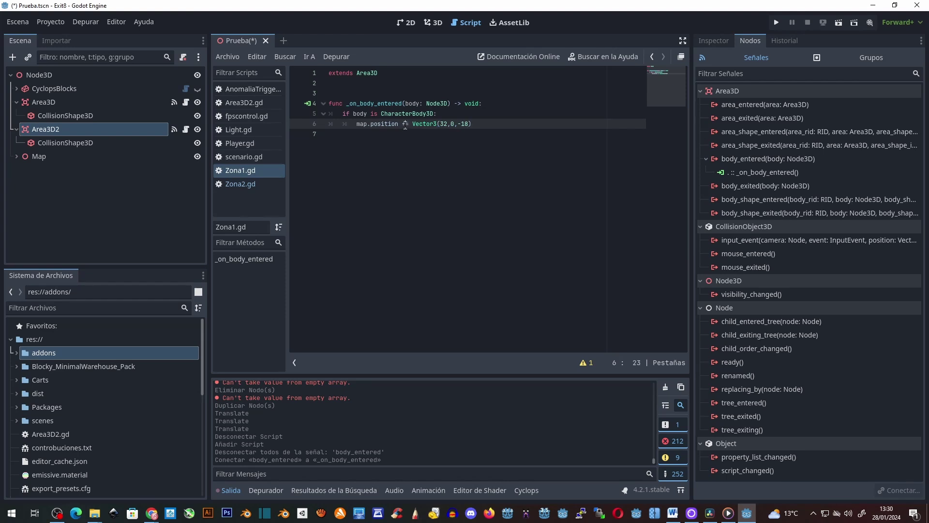
key("BackSpace")
type("-")
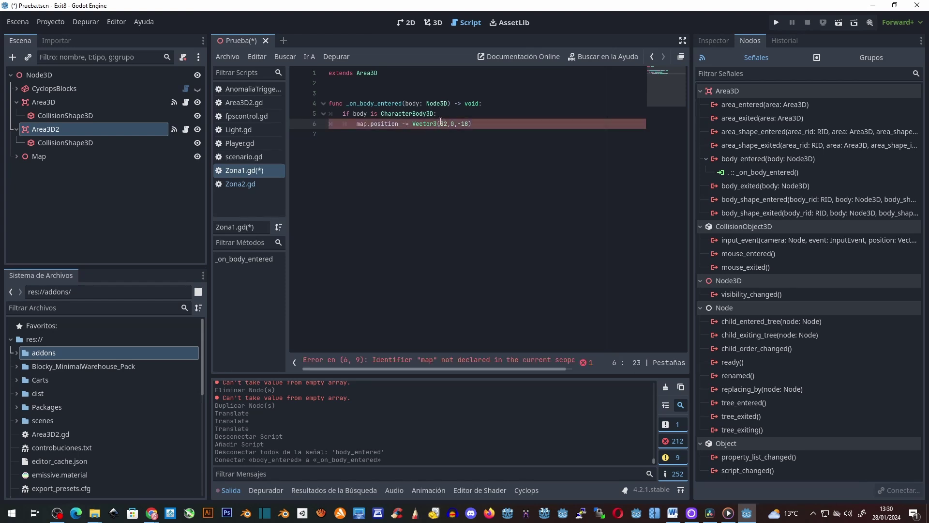
left_click_drag(54, 156, 327, 91, "ctrl")
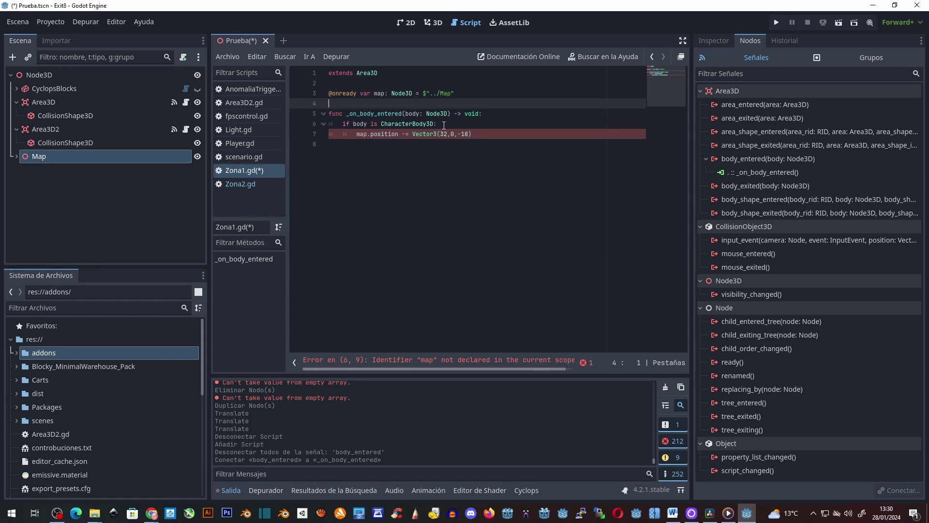
key("ctrl+s")
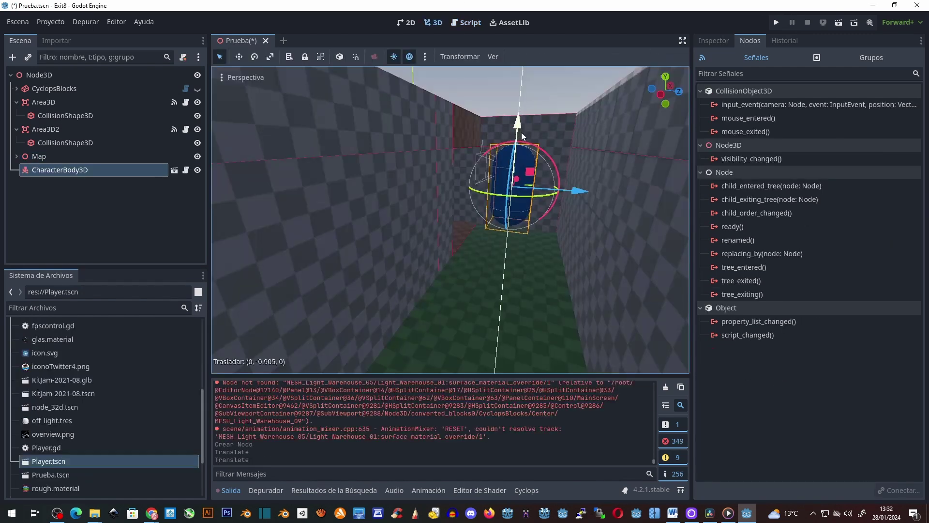
Frame CharacterBody3D, nudge it into place in the corridor, and run the scene with F6
key("f")
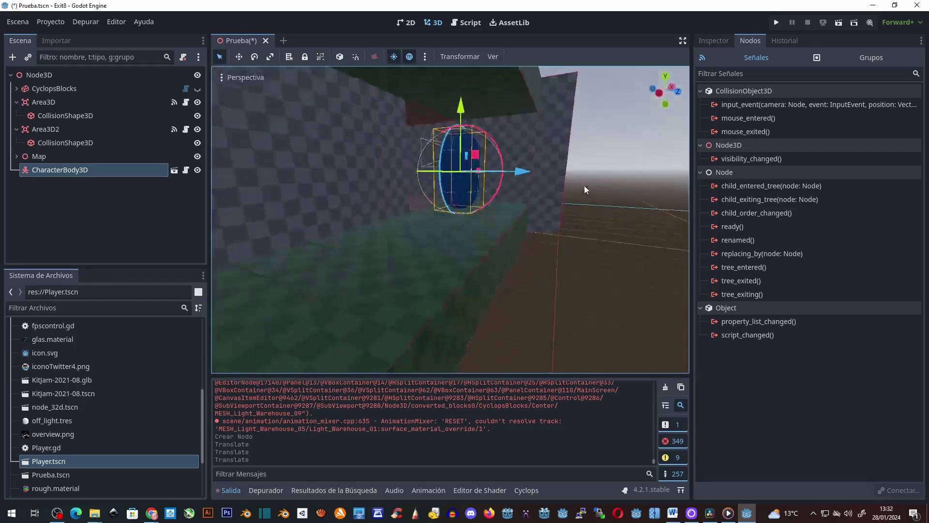
middle_click_drag(585, 185, 498, 202)
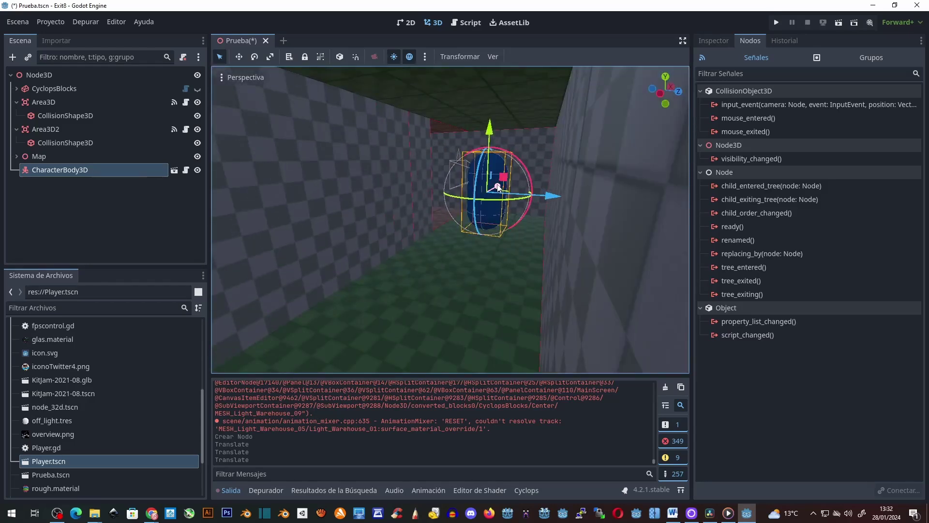
left_click_drag(498, 187, 505, 187)
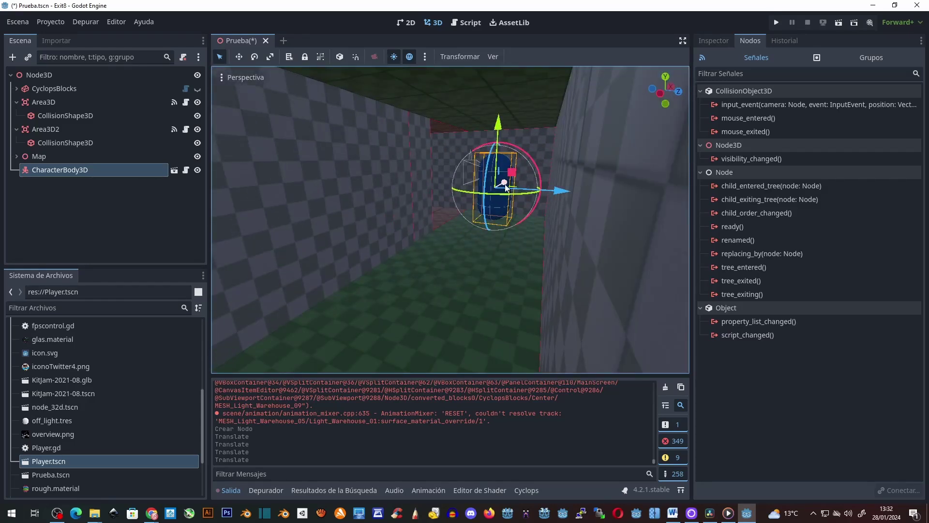
key("F6")
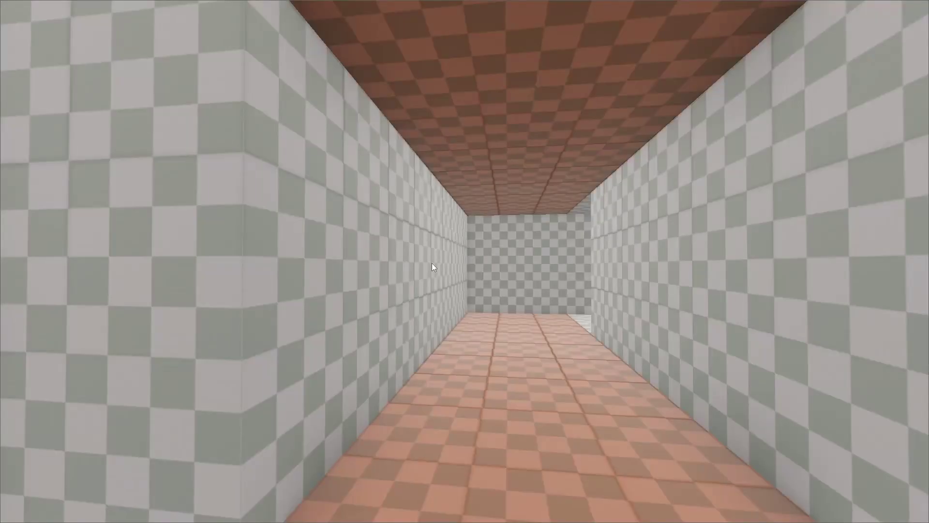
Take control of the running game and walk forward with W down the corridor
left_click(431, 263)
key("w")
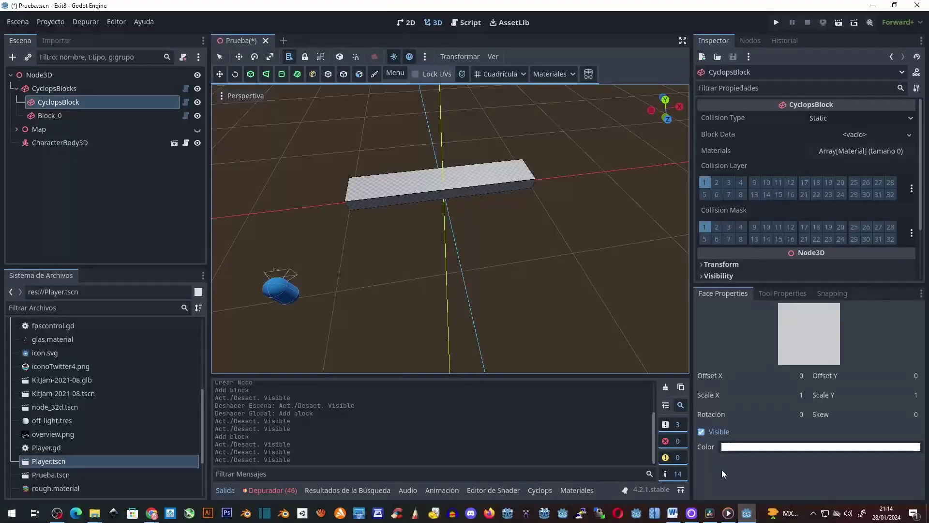
In top view, draw Cyclops blocks left and down from Block_0, undoing the unwanted extras
left_click(662, 109)
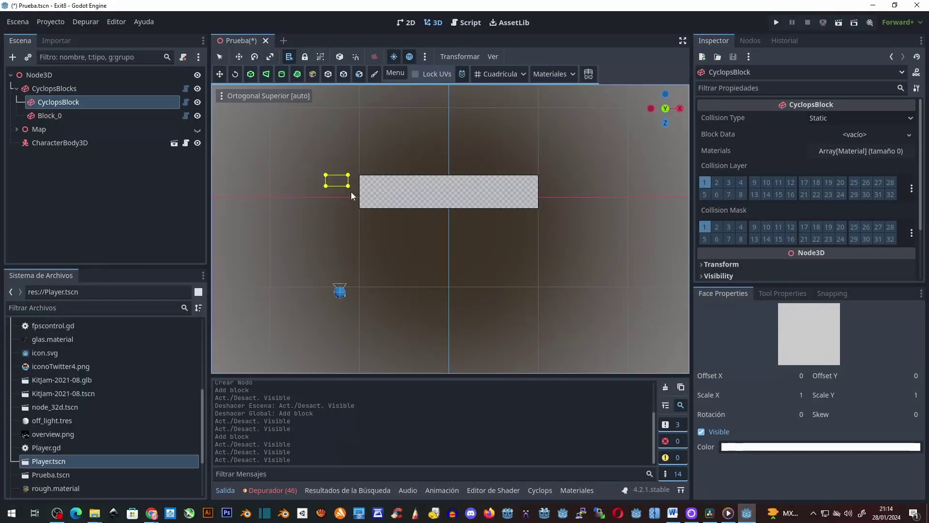
left_click_drag(350, 192, 359, 208)
left_click_drag(538, 176, 575, 205)
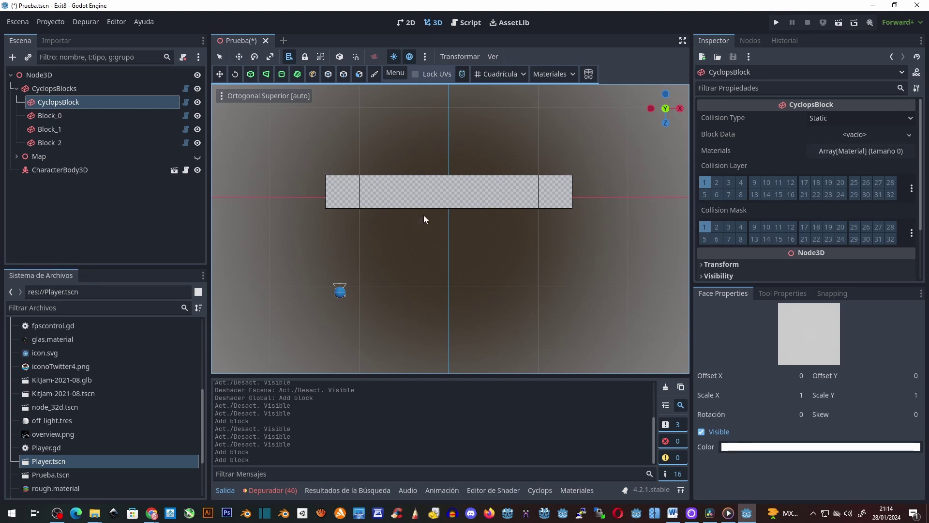
key("ctrl+z")
left_click_drag(365, 268, 360, 281)
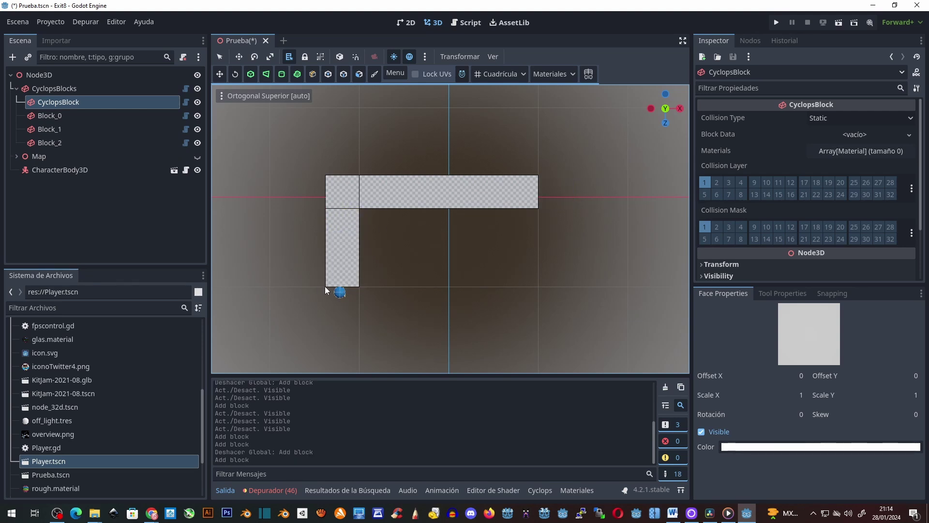
left_click_drag(364, 322, 294, 306)
key("ctrl+z")
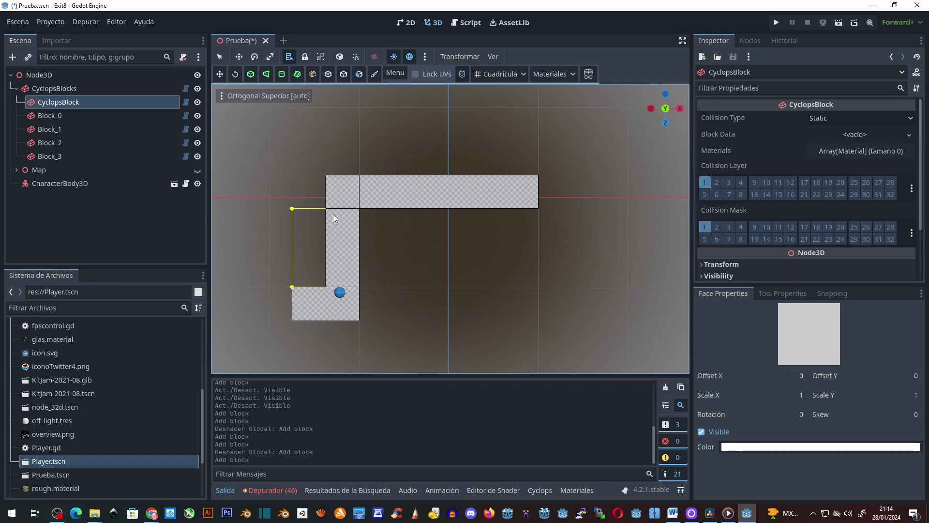
left_click(331, 213)
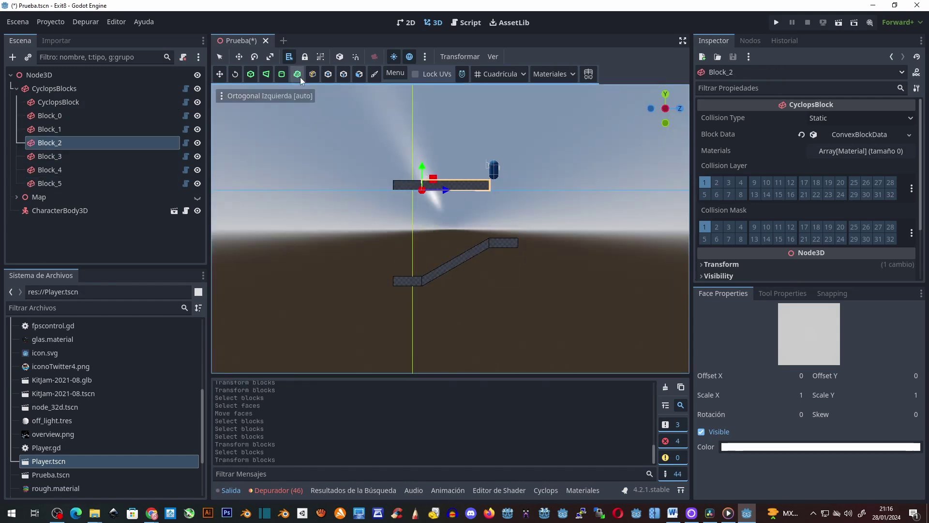
Pull the block's top face down and across to slope it into a ramp
mouse_move(432, 168)
middle_mouse_down()
mouse_move(507, 172)
mouse_move(434, 178)
middle_mouse_up()
left_click_drag(434, 178, 428, 243)
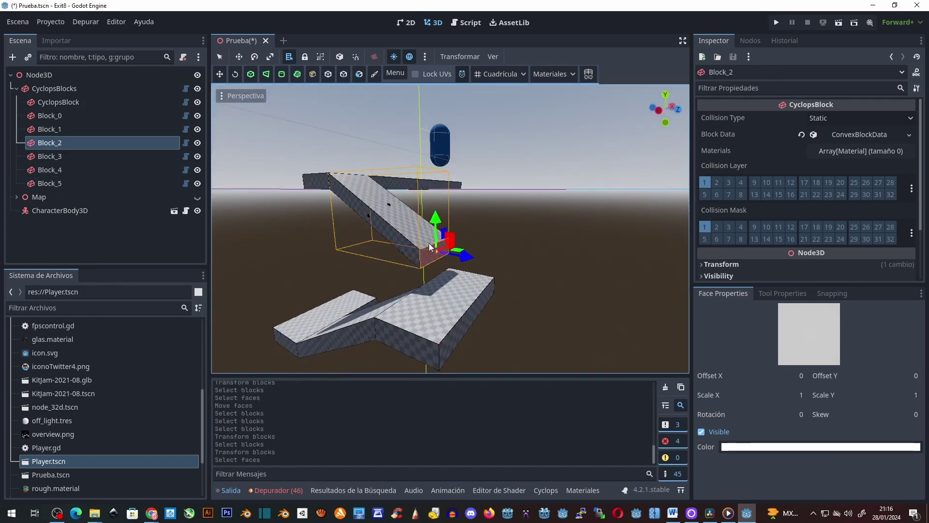
middle_click_drag(429, 243, 483, 240)
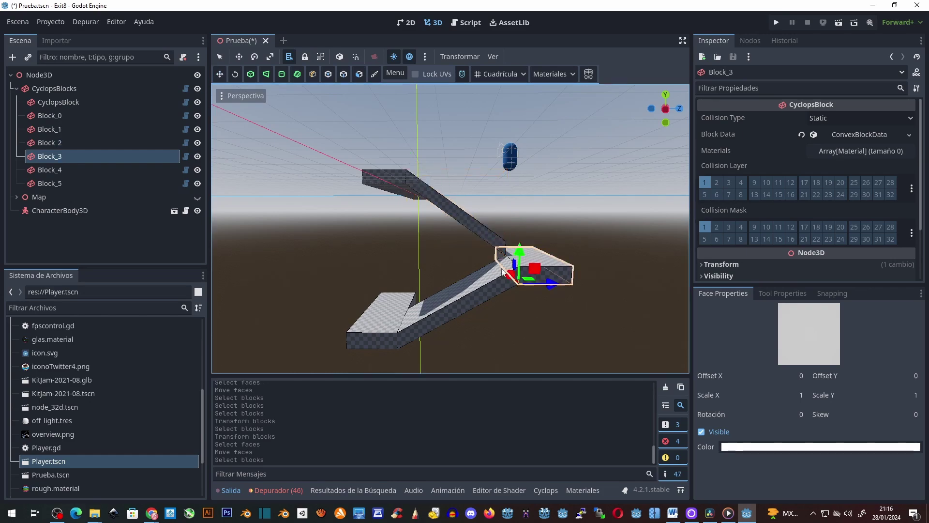
Duplicate the seven stair blocks and raise Block_8–Block_14 above the original flight in the right view
left_click(395, 73)
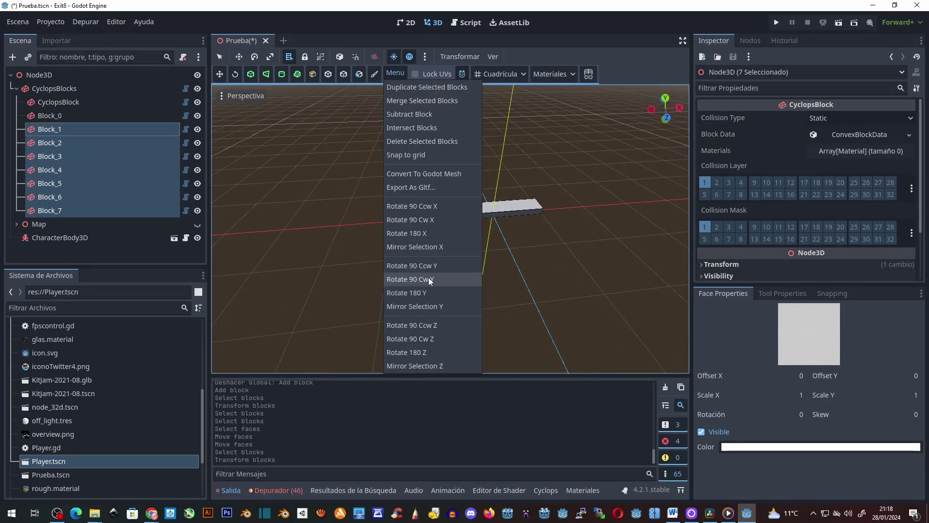
left_click(457, 88)
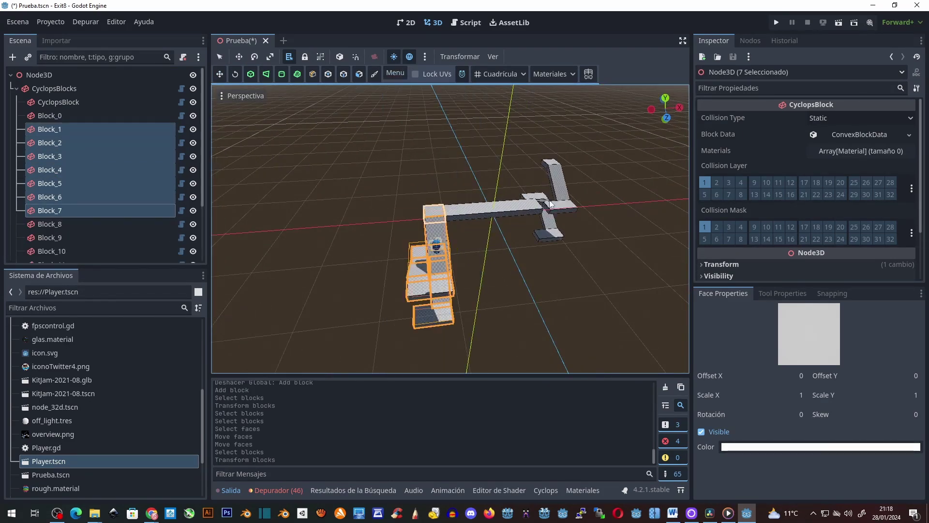
left_click(66, 176)
scroll(68, 204, "down", 1)
left_click(72, 225, "shift")
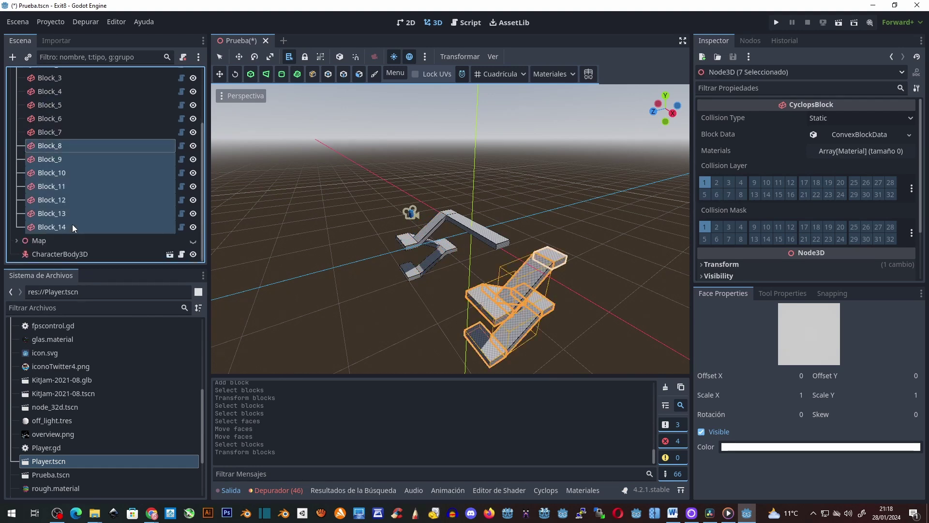
key("KP_3")
scroll(463, 253, "up", 5)
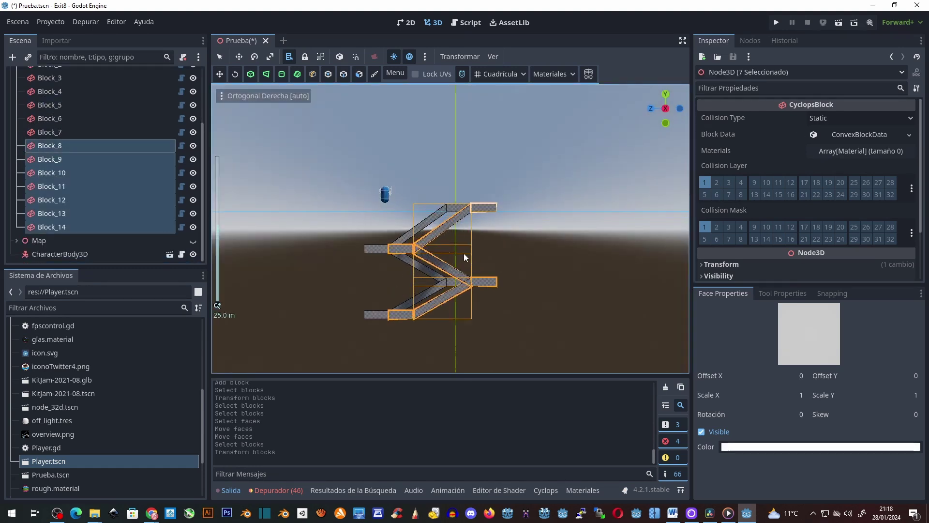
mouse_move(463, 253)
left_mouse_down()
mouse_move(474, 138)
mouse_move(424, 178)
left_mouse_up()
middle_click_drag(425, 178, 554, 245)
key("KP_7")
left_click(399, 301)
Draw four wall blocks along the bottom, left and lower sections of the zigzag corridor
left_click_drag(400, 302, 443, 310)
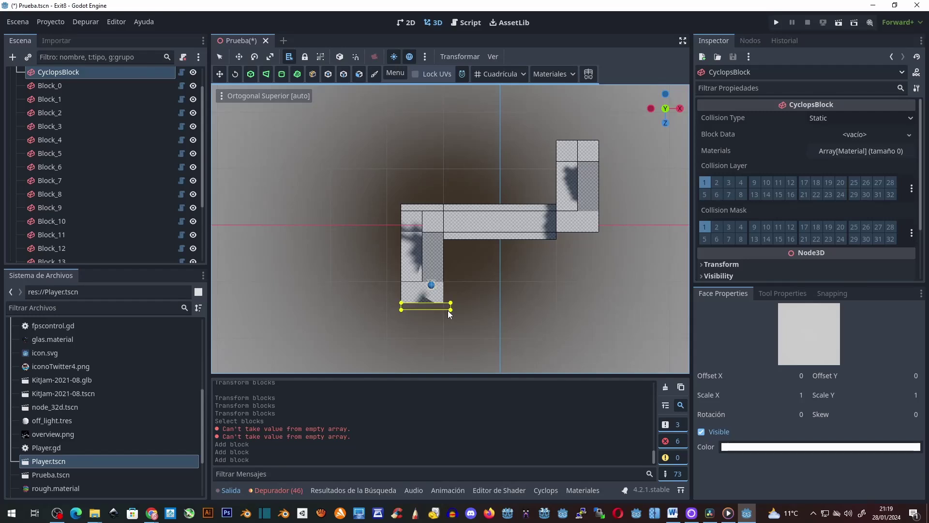
left_click_drag(393, 203, 401, 309)
left_click_drag(443, 239, 451, 308)
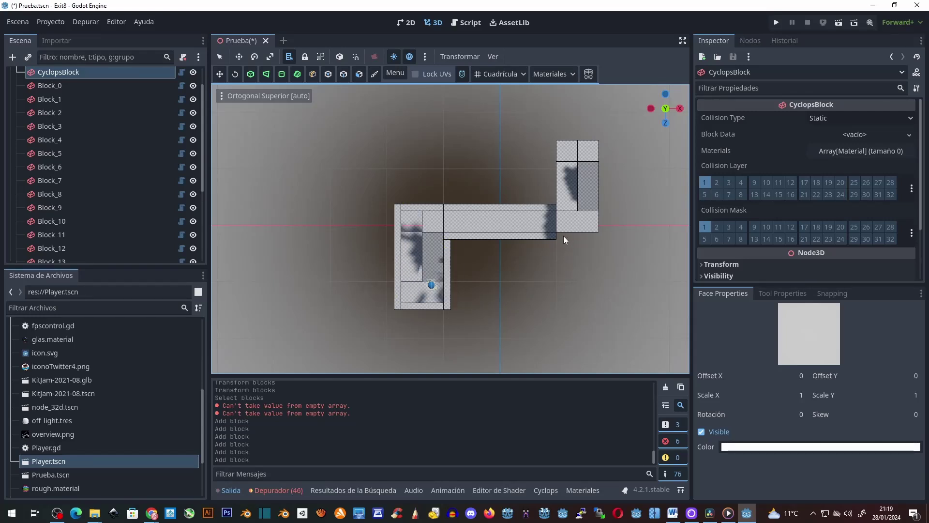
left_click_drag(557, 231, 600, 239)
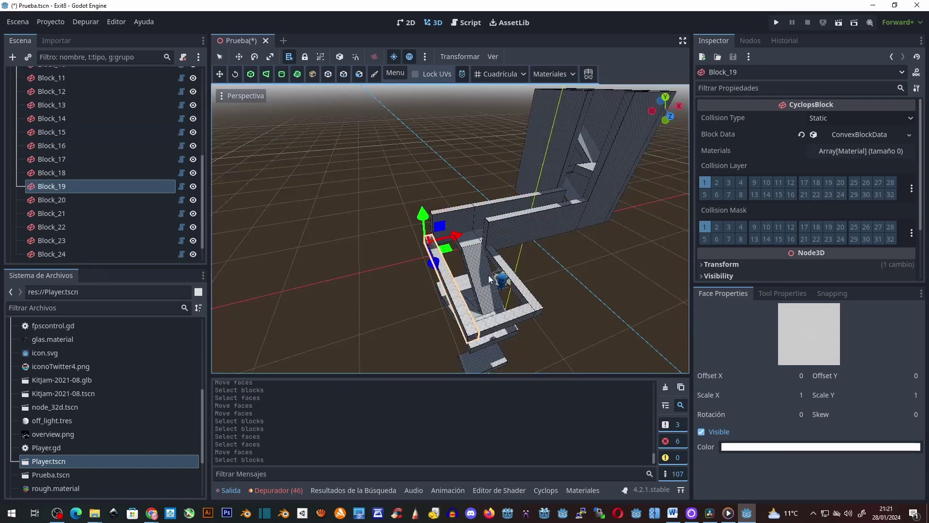
Extend the wall blocks' and Block_17's faces down to the floor, then add a child node to Area3D
left_click(488, 275, "shift")
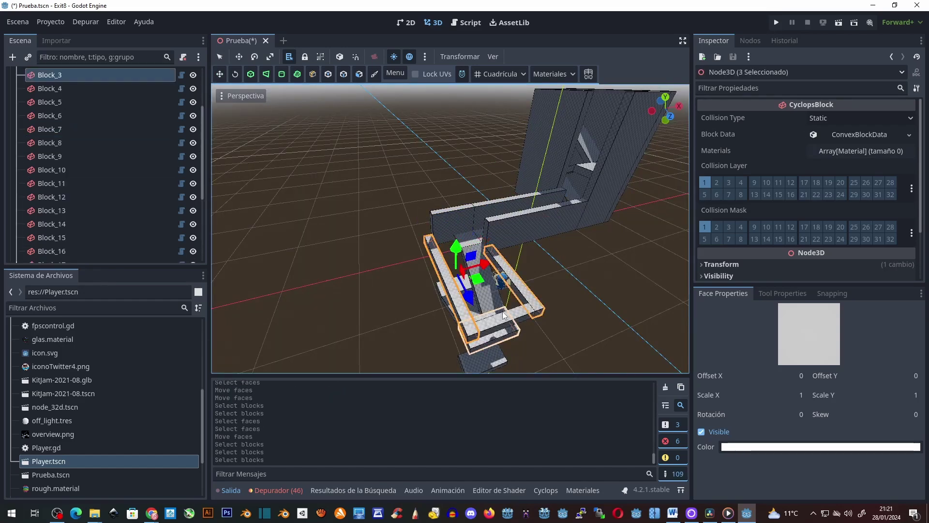
left_click(484, 271, "shift")
middle_click_drag(484, 271, 301, 130)
left_click(360, 80)
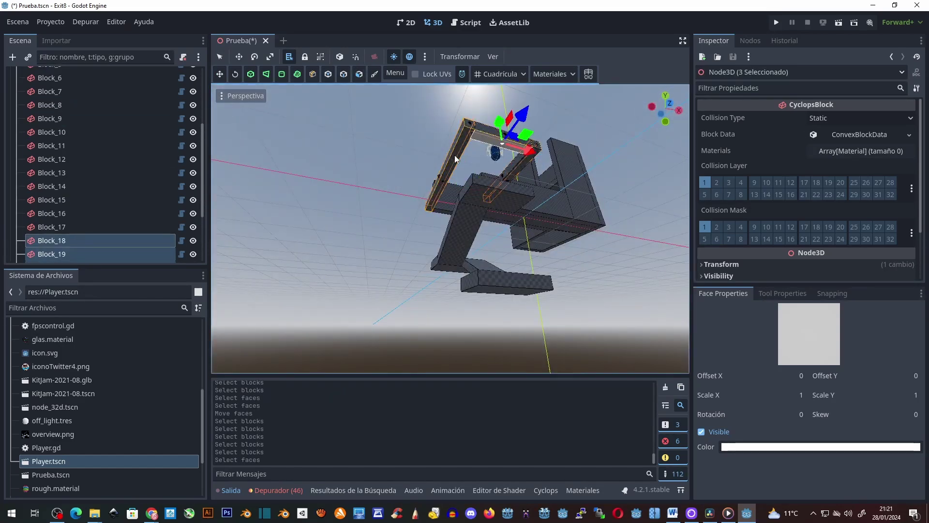
middle_click_drag(521, 168, 434, 169)
left_click_drag(434, 169, 454, 289)
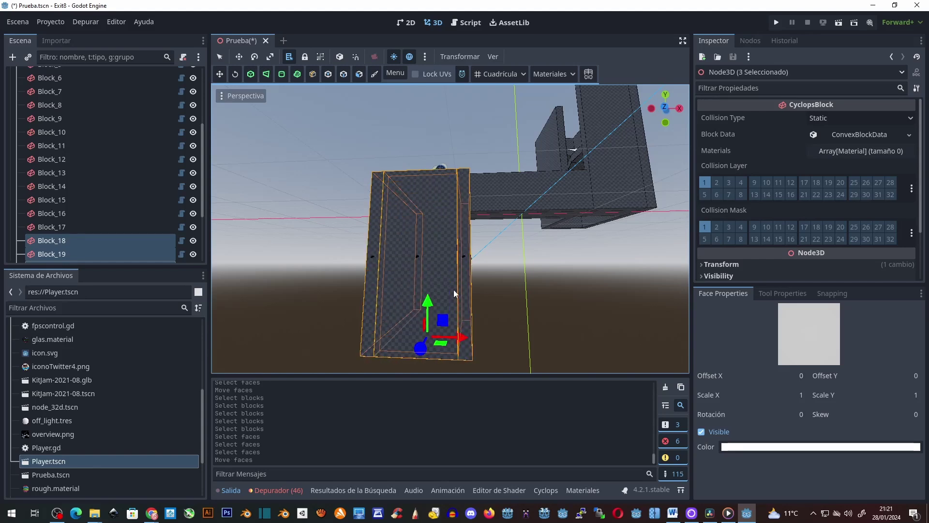
mouse_move(454, 290)
middle_mouse_down()
mouse_move(585, 268)
mouse_move(283, 149)
middle_mouse_up()
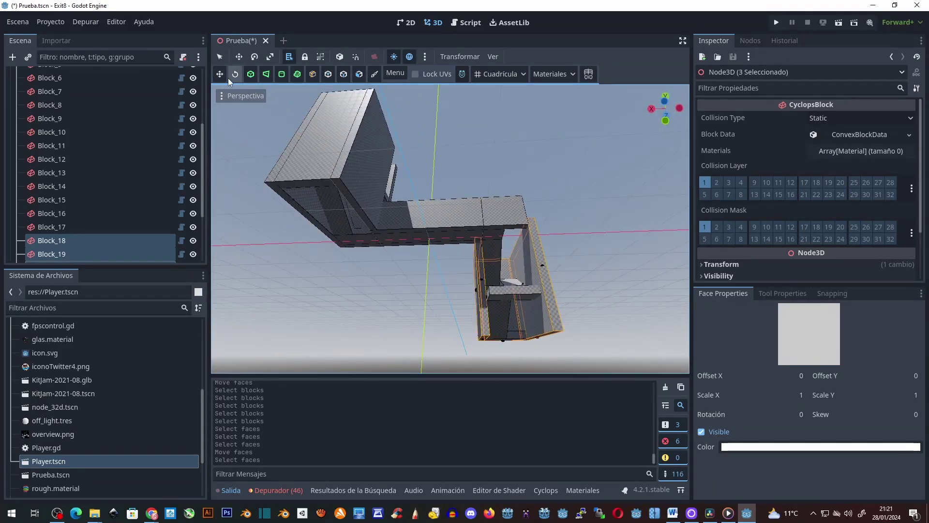
left_click(418, 167)
left_click_drag(479, 208, 499, 313)
middle_click_drag(498, 312, 233, 296)
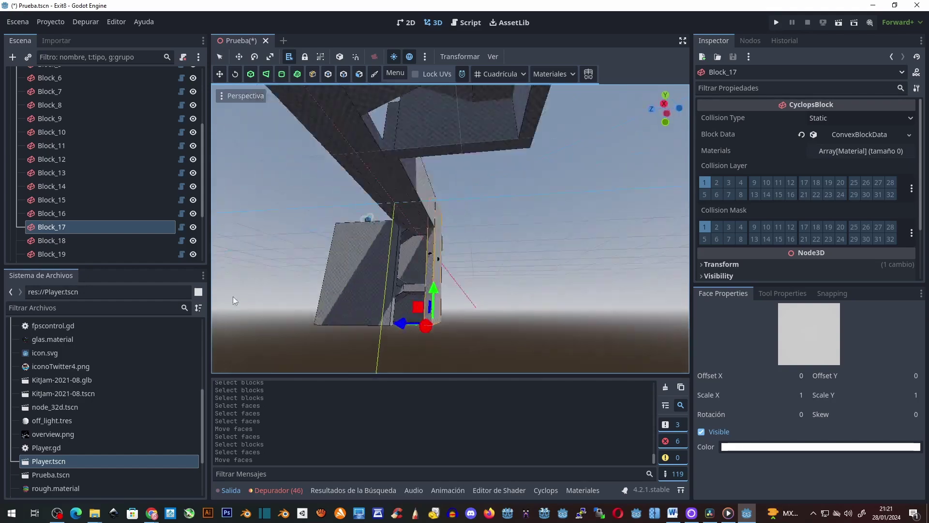
right_click(49, 252)
left_click(82, 215)
Add a CollisionShape3D under Area3D, place it in the corridor, and widen it to about 3.47 on X
type("coll")
double_click(380, 251)
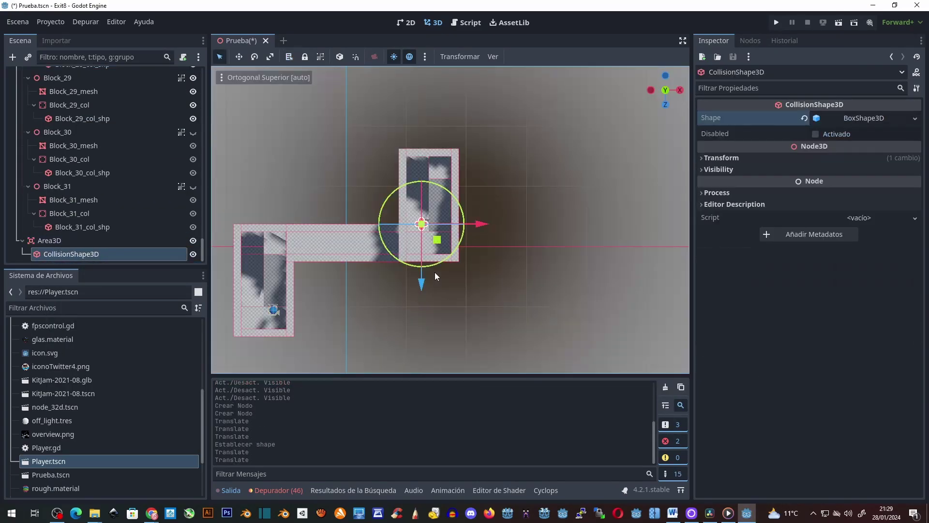
left_click_drag(488, 224, 481, 224)
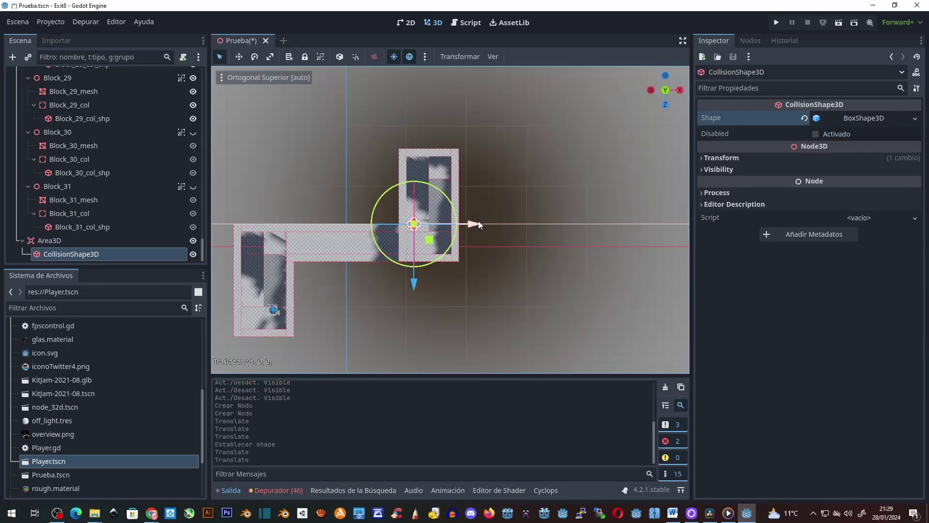
scroll(399, 226, "up", 5)
mouse_move(407, 232)
middle_mouse_down()
mouse_move(431, 168)
mouse_move(652, 96)
middle_mouse_up()
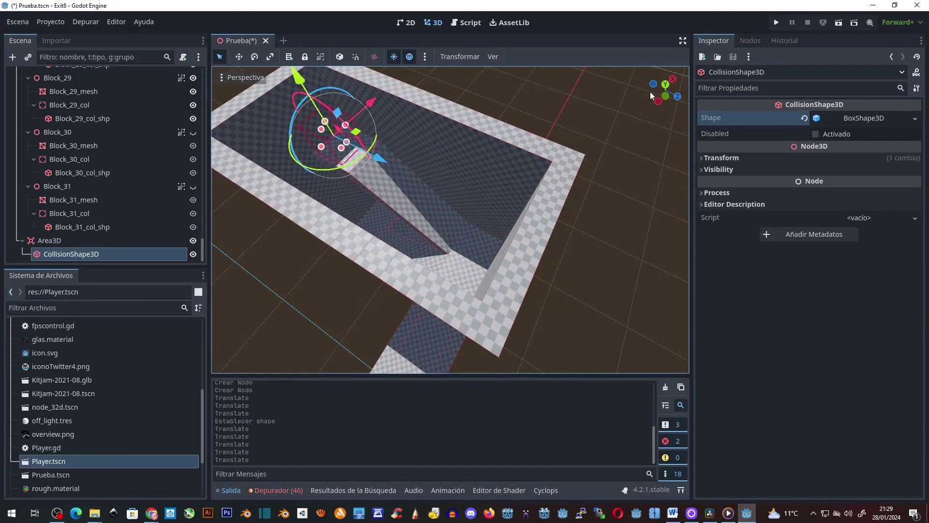
left_click(666, 84)
left_click_drag(378, 192, 402, 192)
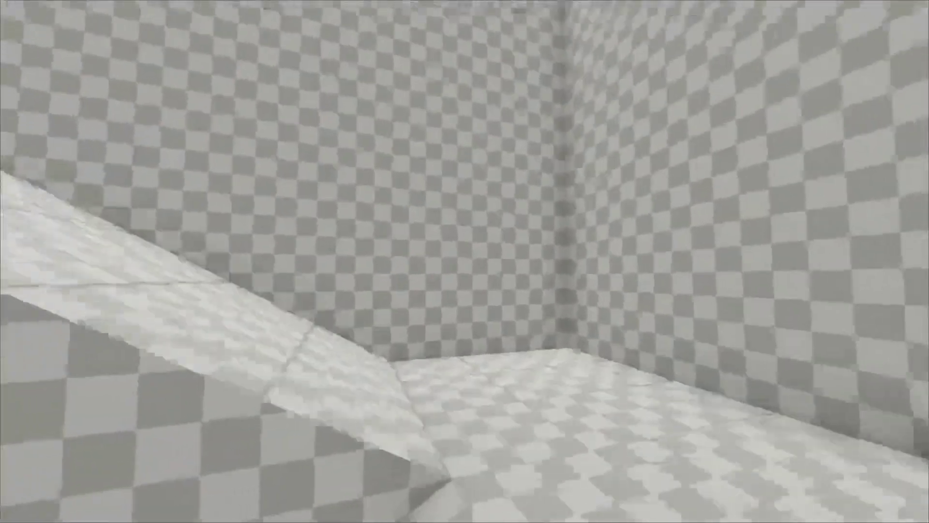
Start the game by choosing Jugar on the title menu
left_click(473, 235)
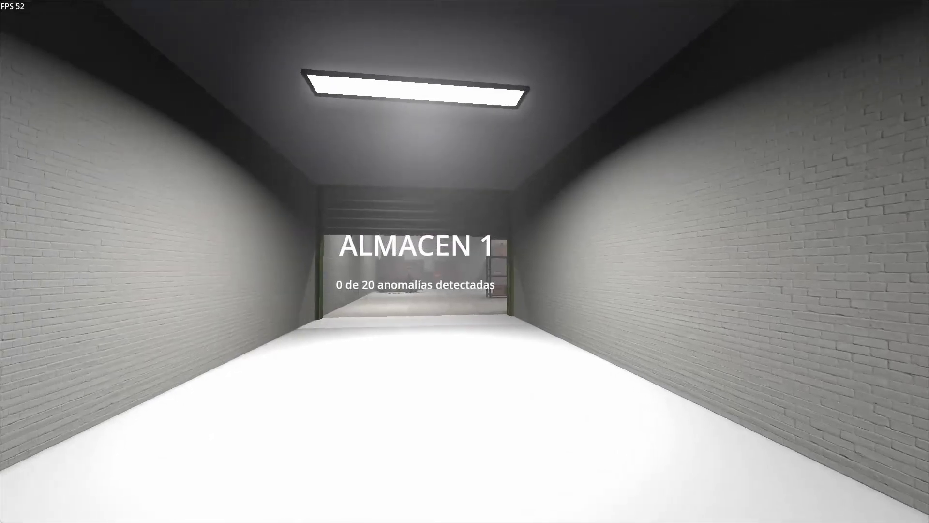
Walk through ALMACEN 1 past the shelving and pallets and out the green-framed doorway
key("w")
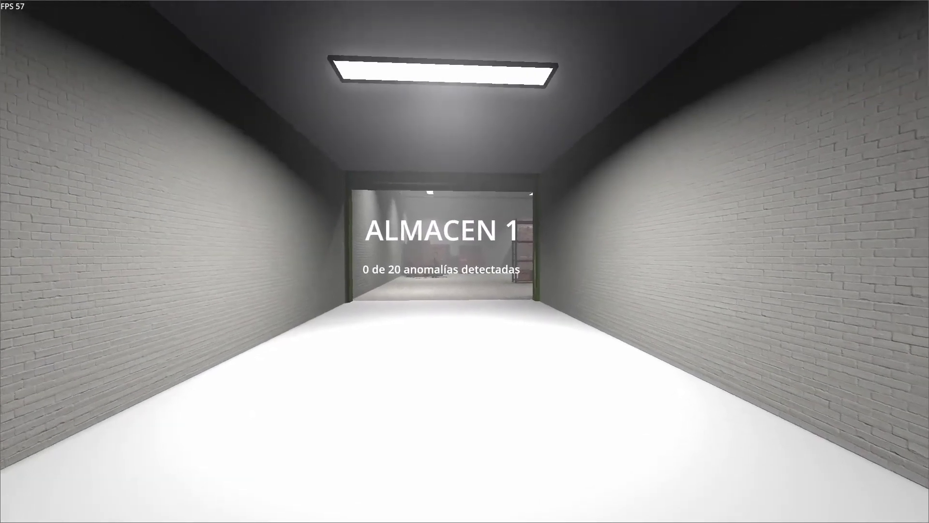
key("w")
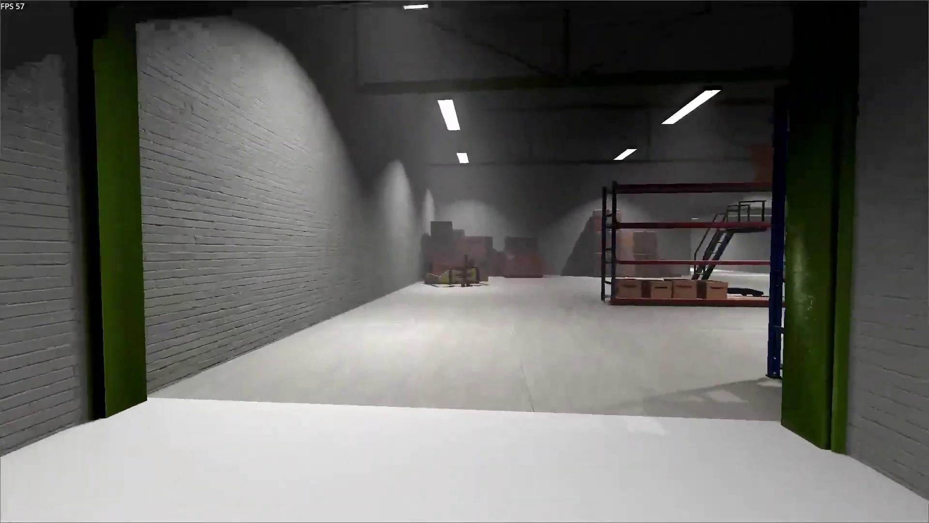
key("w")
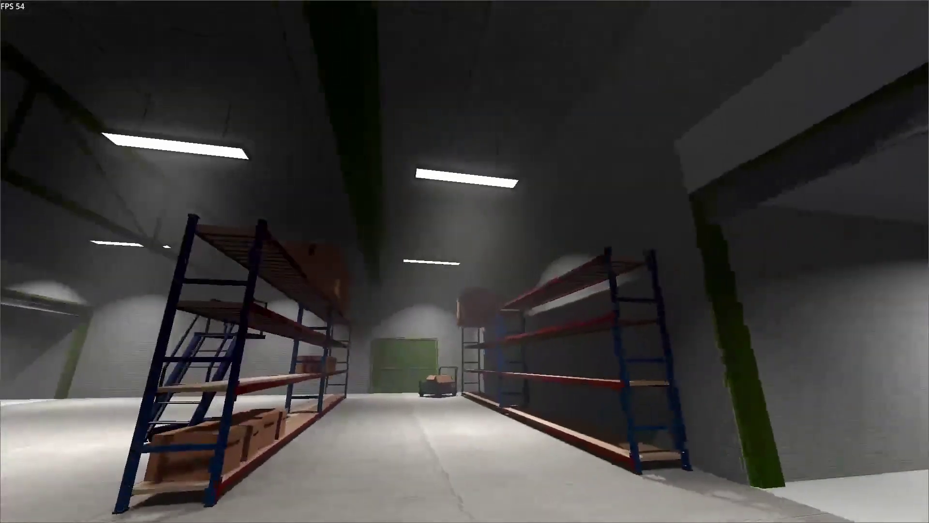
key("w")
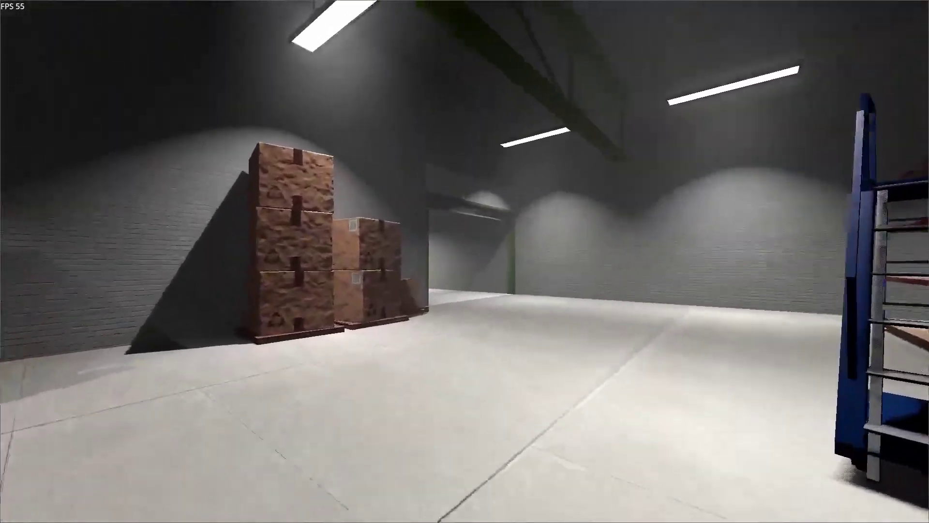
key("w")
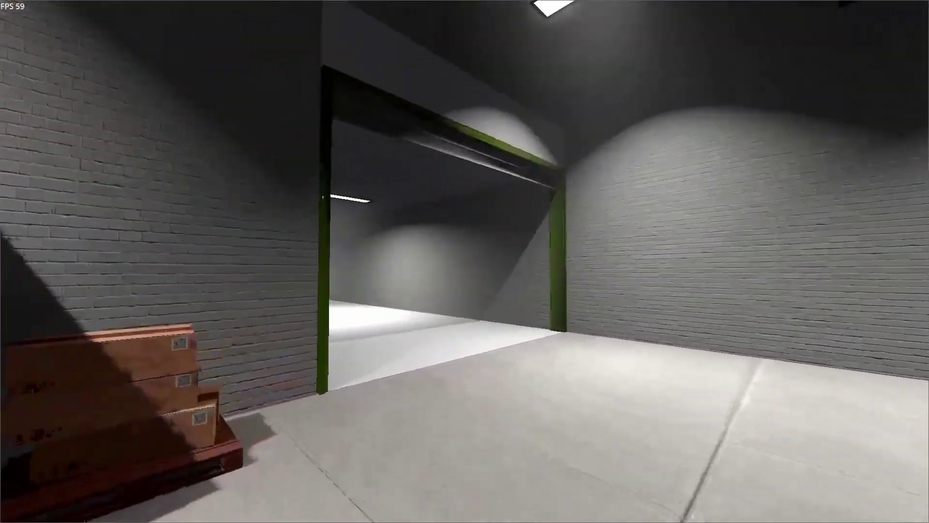
key("w")
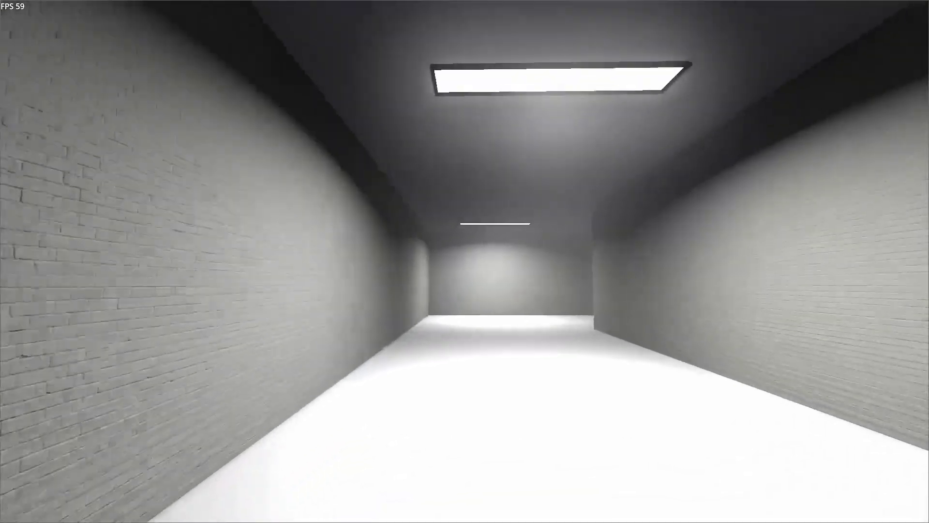
Follow the corridor around the right turn into ALMACEN 2, then step back to look around
key("w")
key("w")
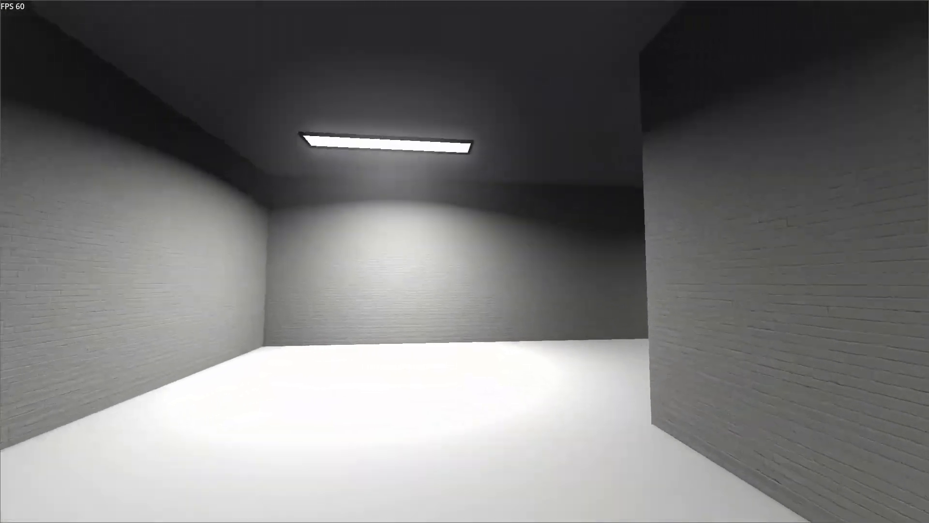
key("w")
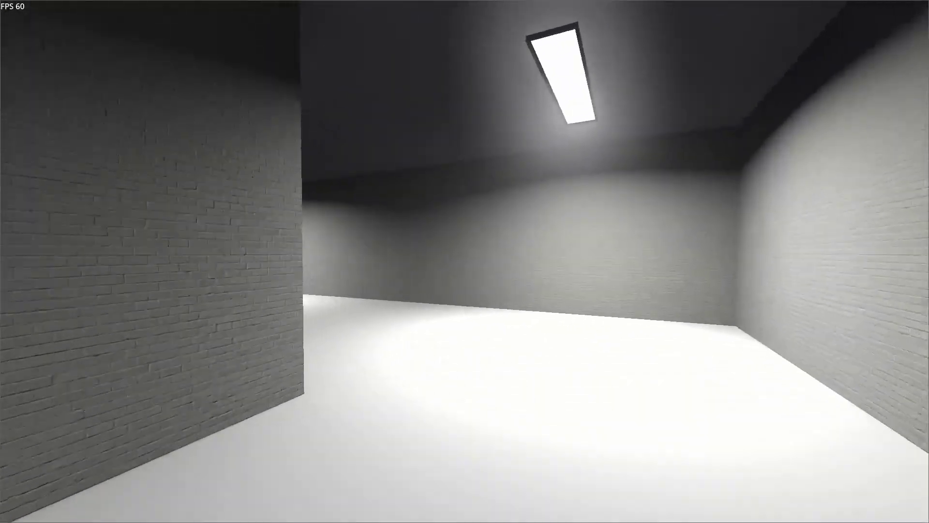
key("w")
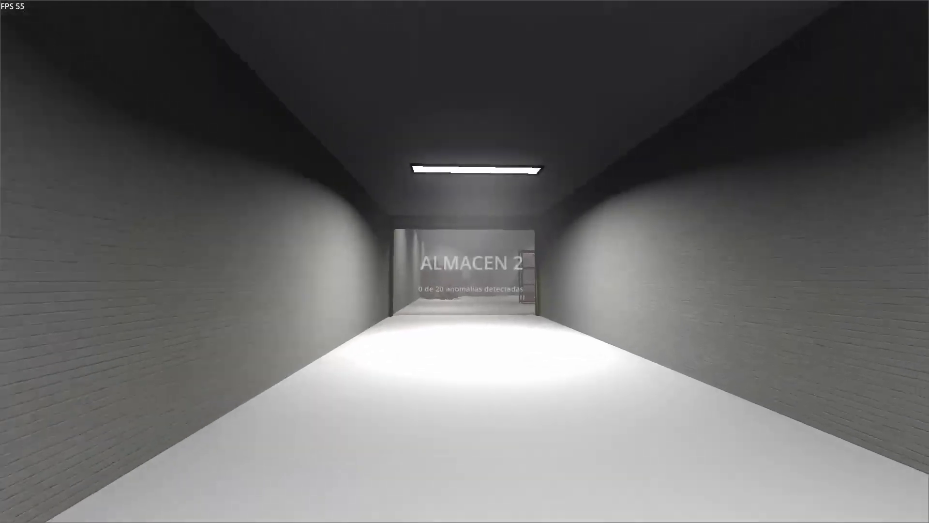
key("w")
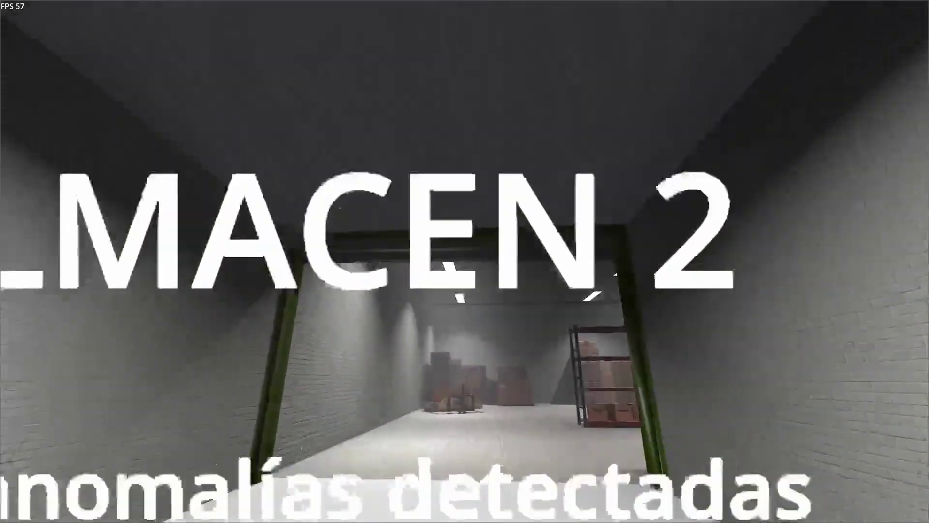
key("w")
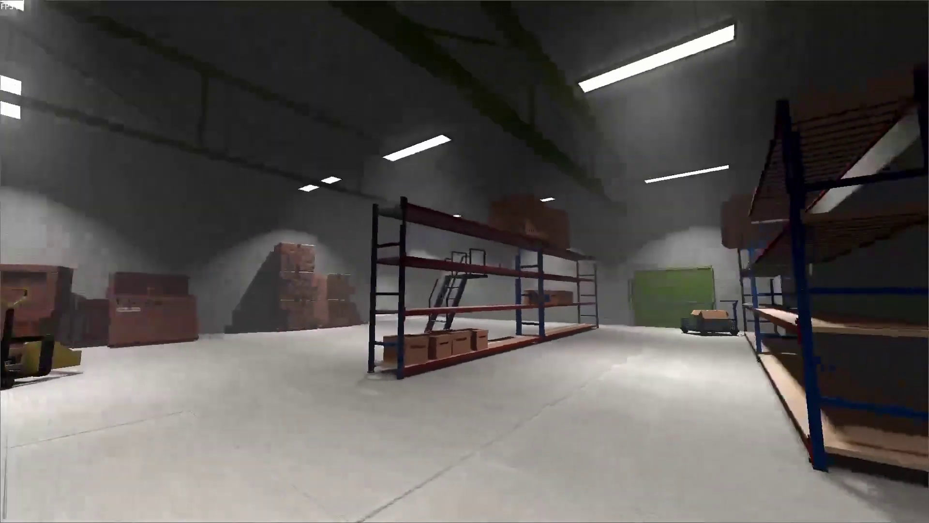
key("s")
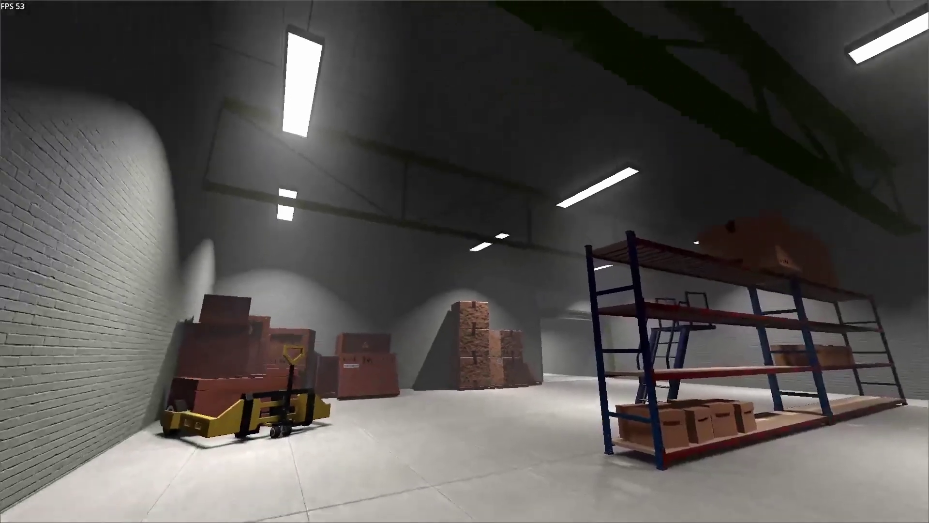